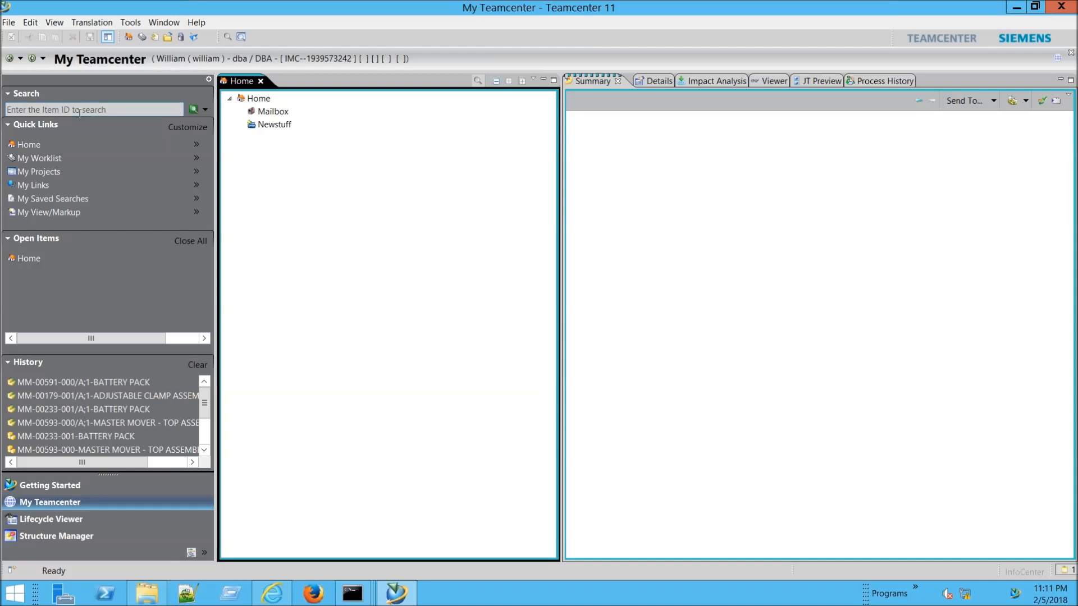
Step: Search for items matching *593* and expand the View folder under the MASTER MOVER - TOP ASSEMBLY revision A
click(42, 110)
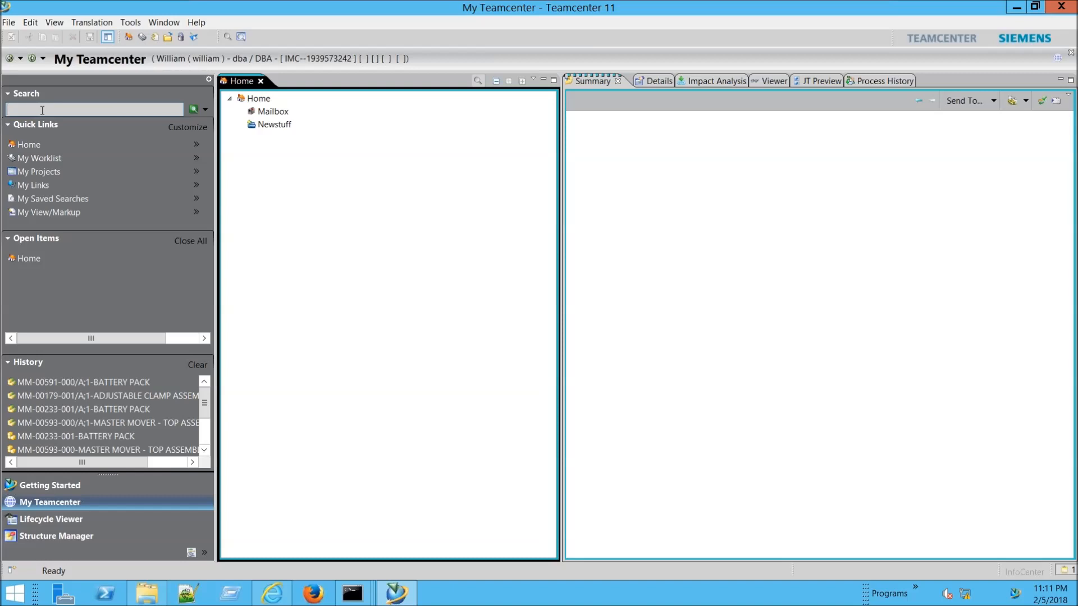
text(*593*)
key(Return)
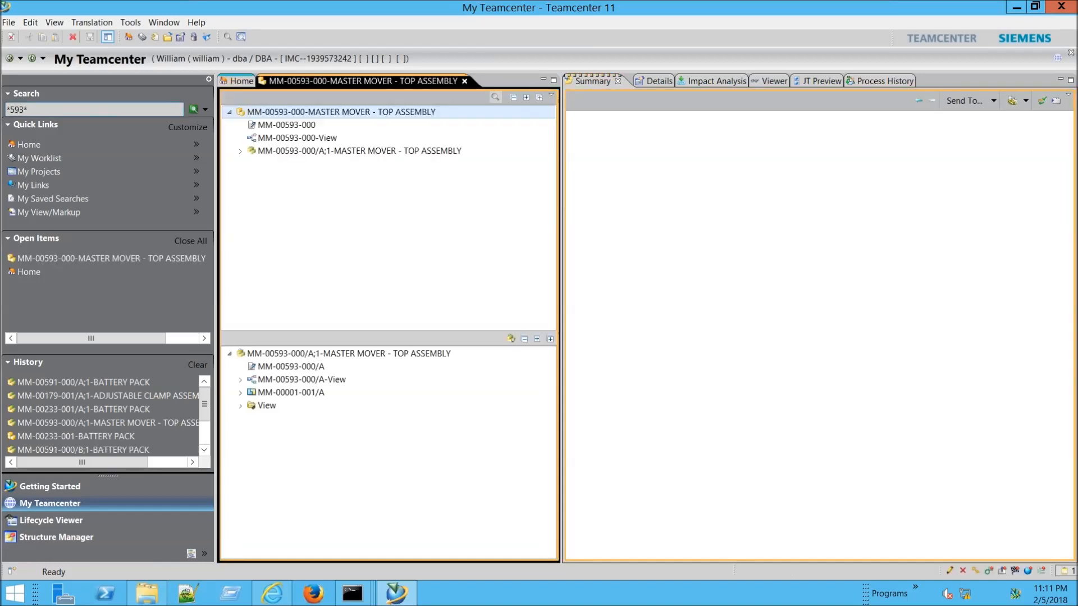
click(241, 151)
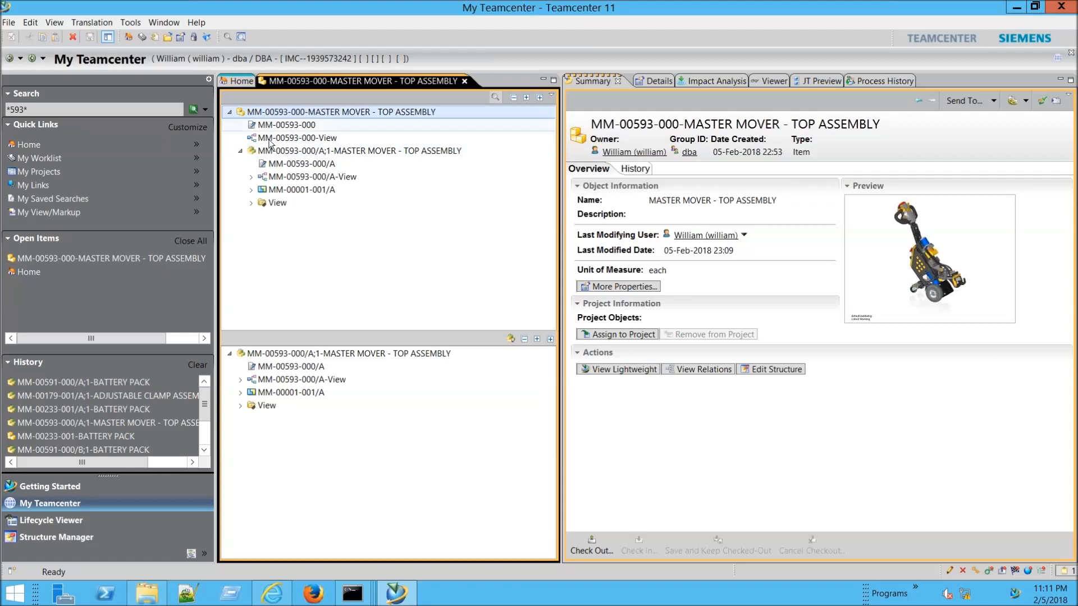
click(250, 203)
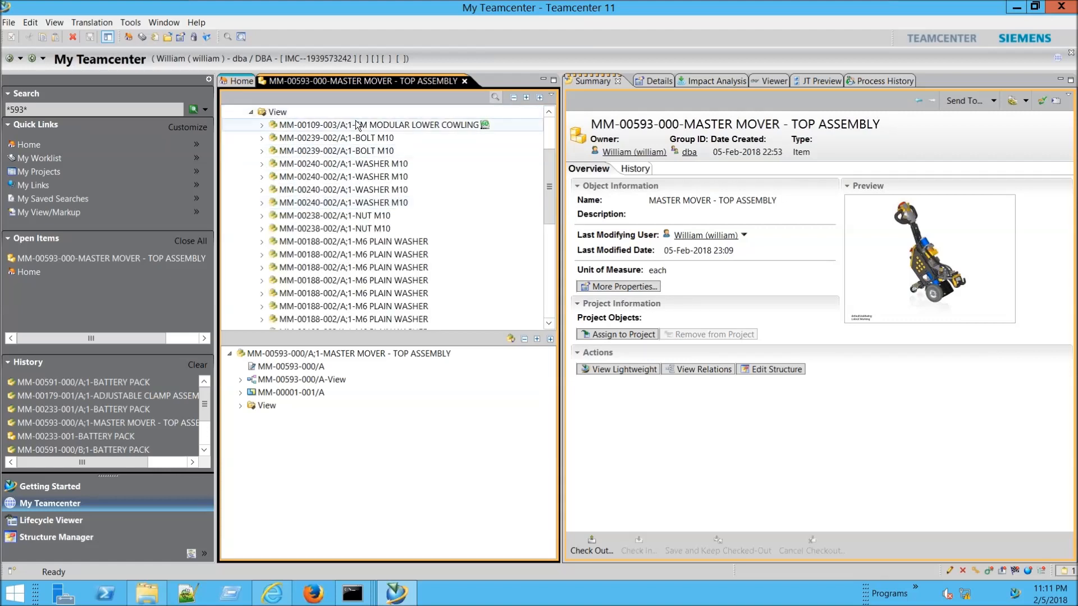
Step: Copy the MM-00594-000/A BATTERY PACK revision from the top assembly's components and paste it into the Home folder
scroll(549, 189, down, 1)
drag(550, 191, 546, 272)
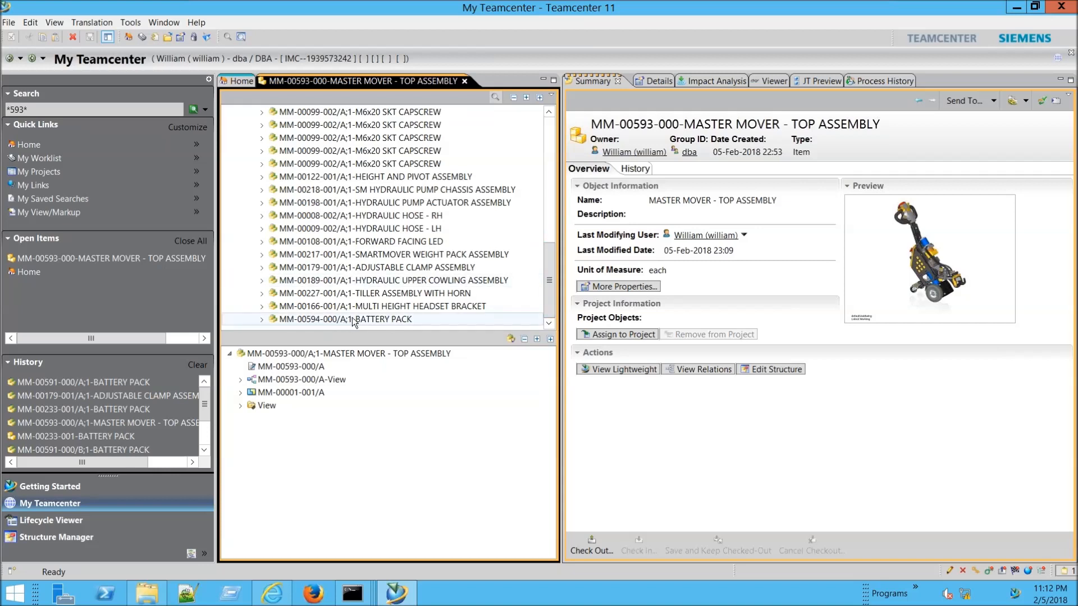
right_click(314, 322)
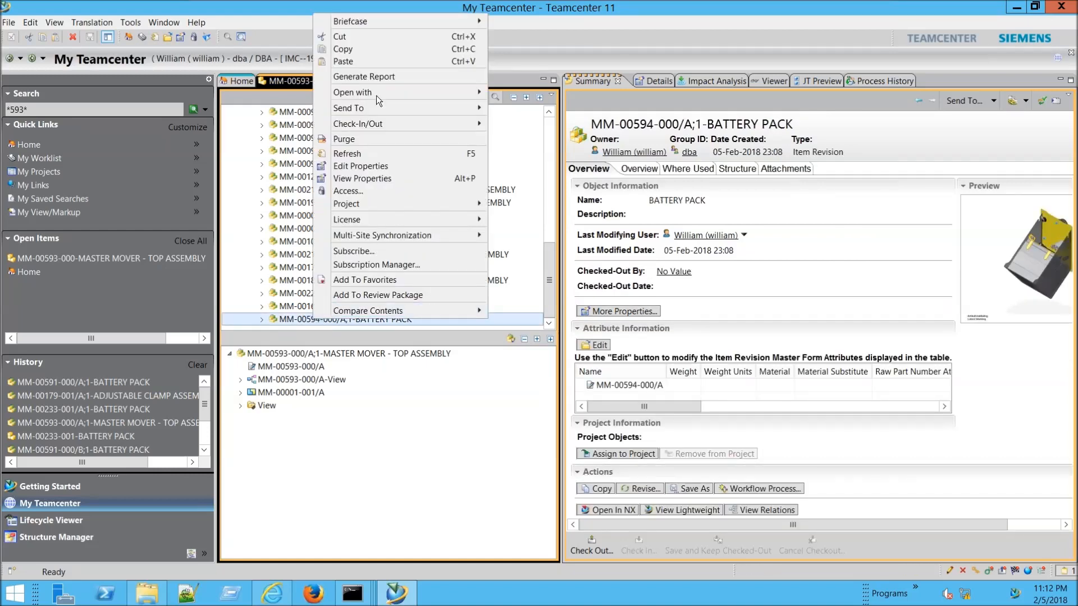
click(375, 49)
click(245, 81)
right_click(247, 111)
click(280, 128)
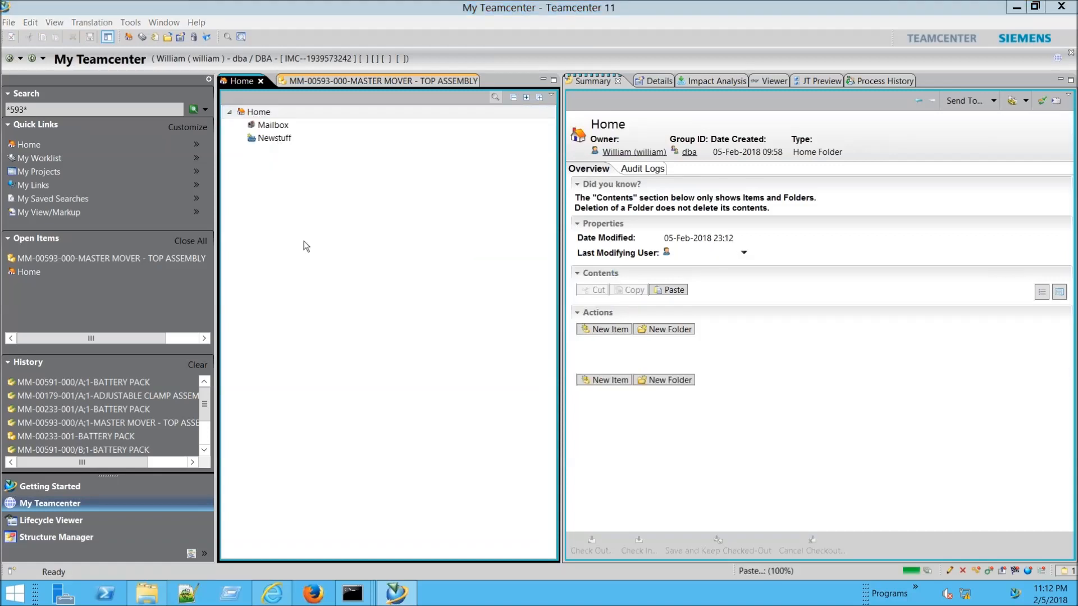
Step: Examine the components in the View folder of the BATTERY PACK revision under Home
click(241, 151)
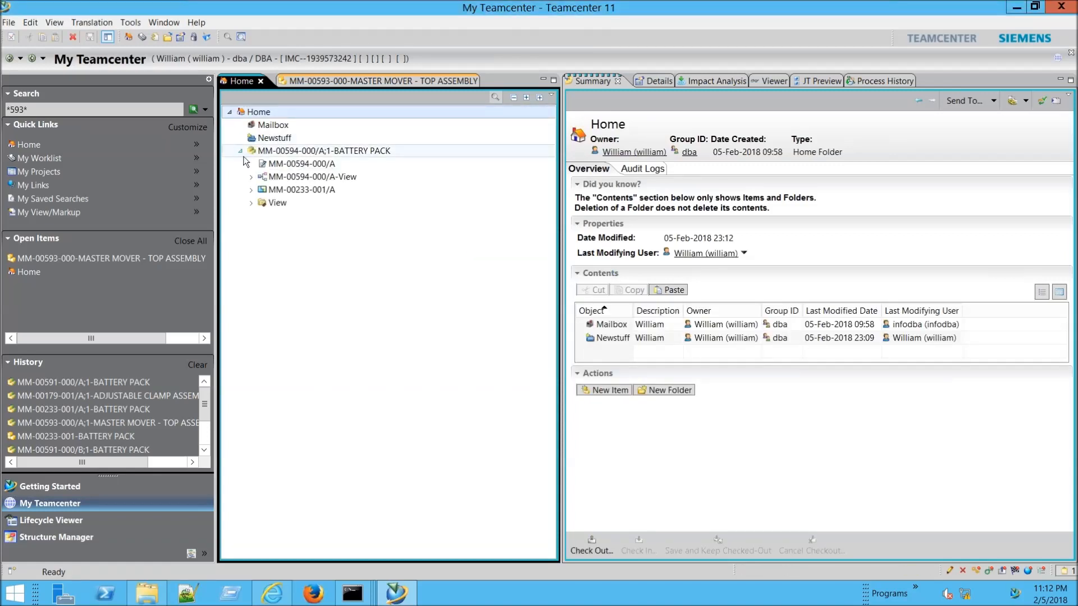
click(252, 203)
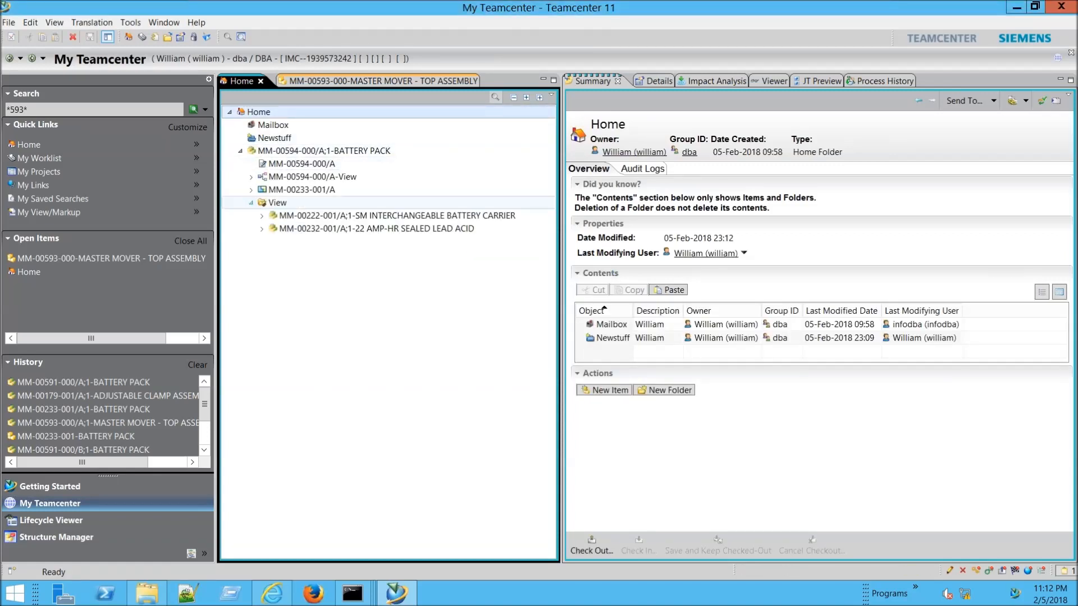
click(252, 204)
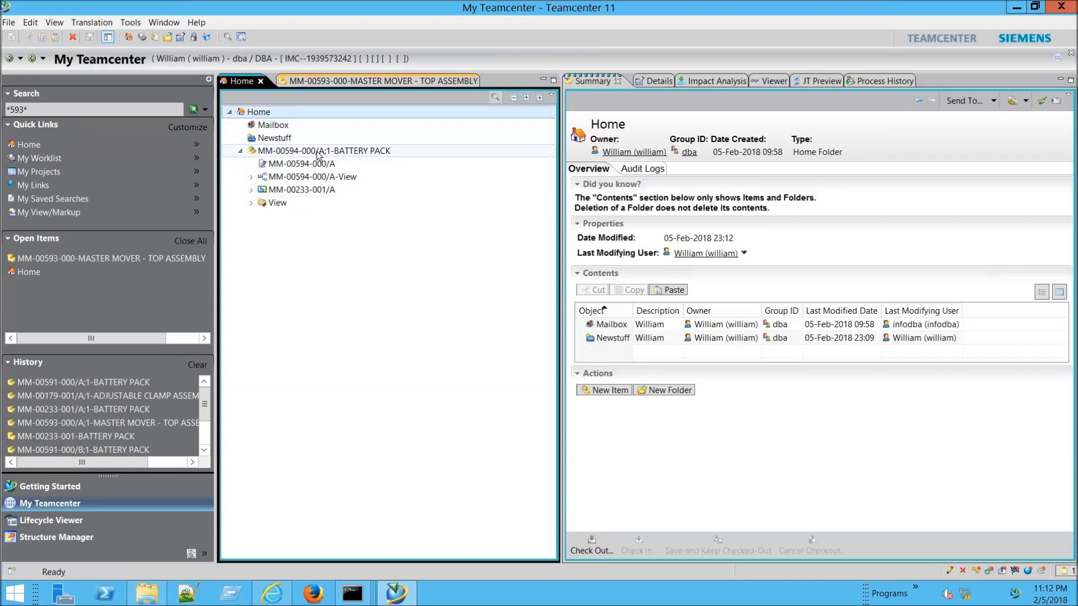
Step: Begin a new workflow process on the MM-00594-000/A BATTERY PACK revision and choose the Quick Release process template
click(321, 151)
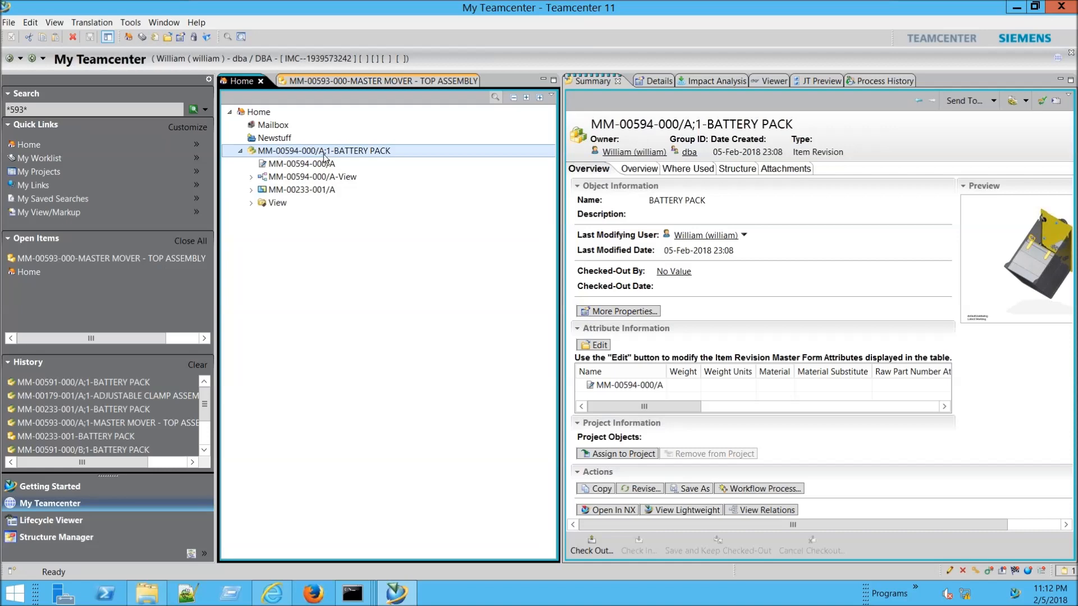
click(8, 23)
mouse_move(30, 23)
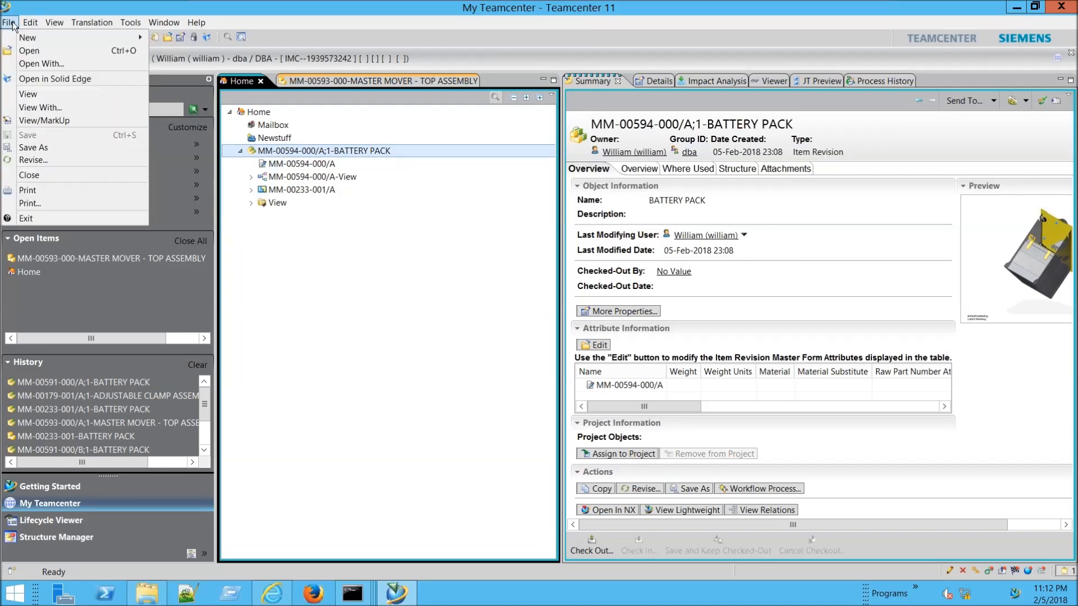
click(193, 120)
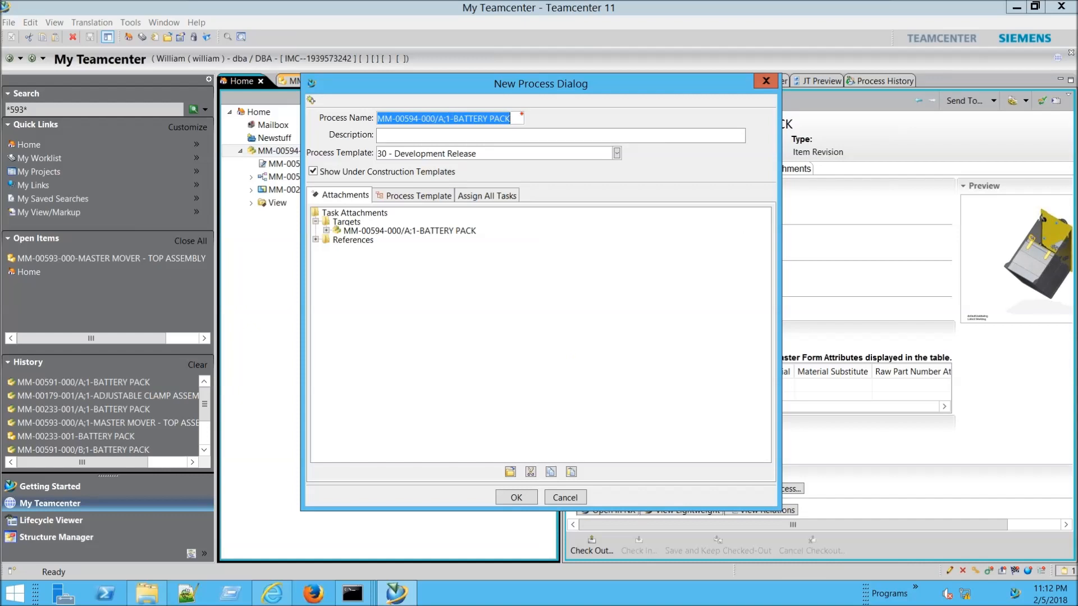
click(616, 152)
drag(617, 193, 614, 222)
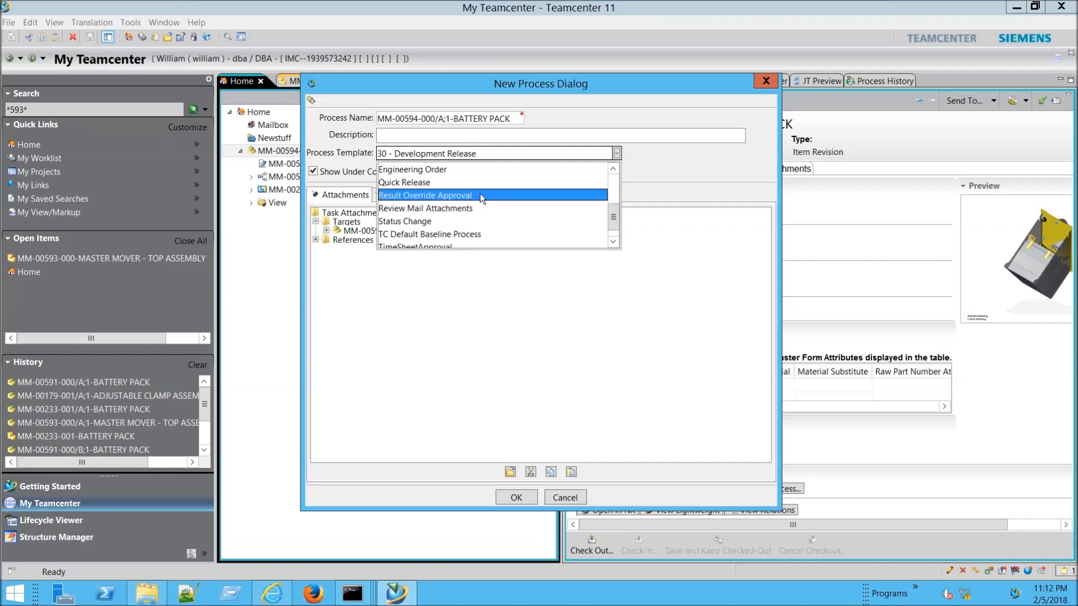
click(430, 183)
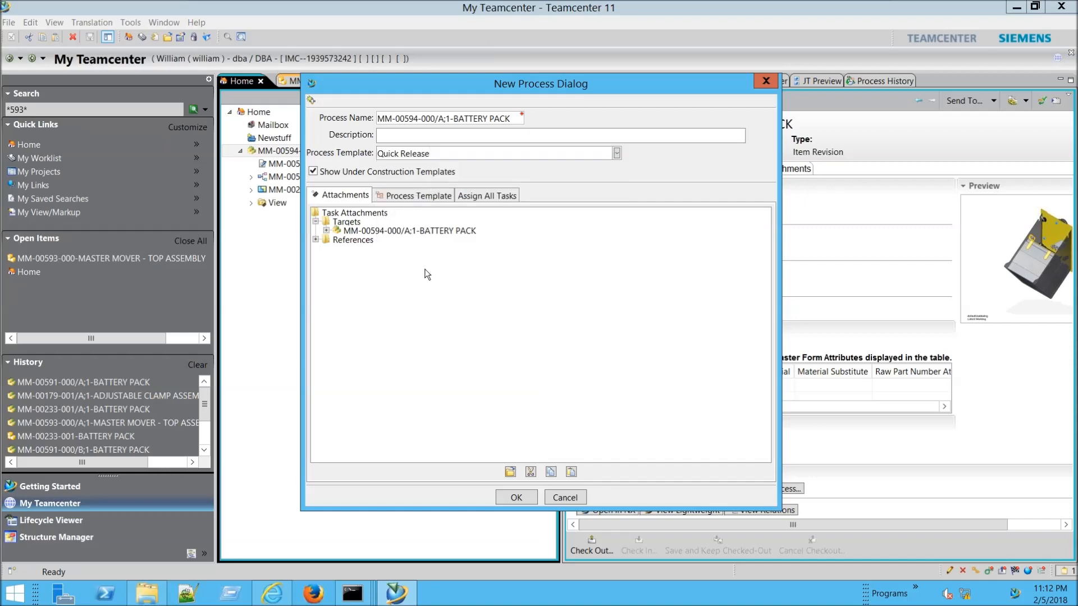
Step: Preview the workflow diagrams of the Quick Release and Change Status to 20 - Reviewed process templates
click(417, 197)
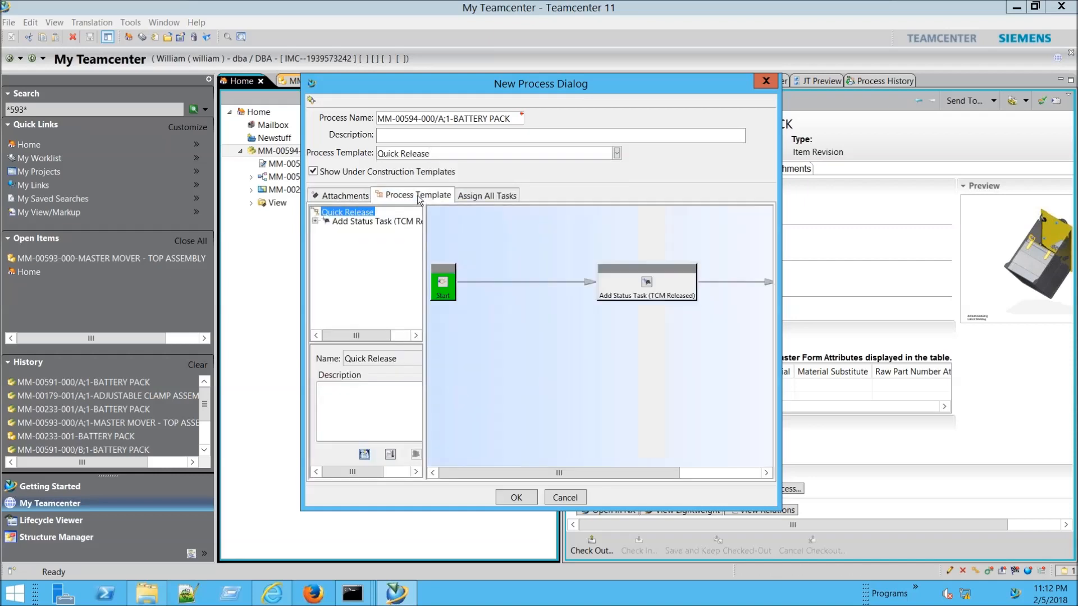
mouse_move(530, 472)
mouse_down()
mouse_move(602, 466)
mouse_move(525, 457)
mouse_up()
click(616, 153)
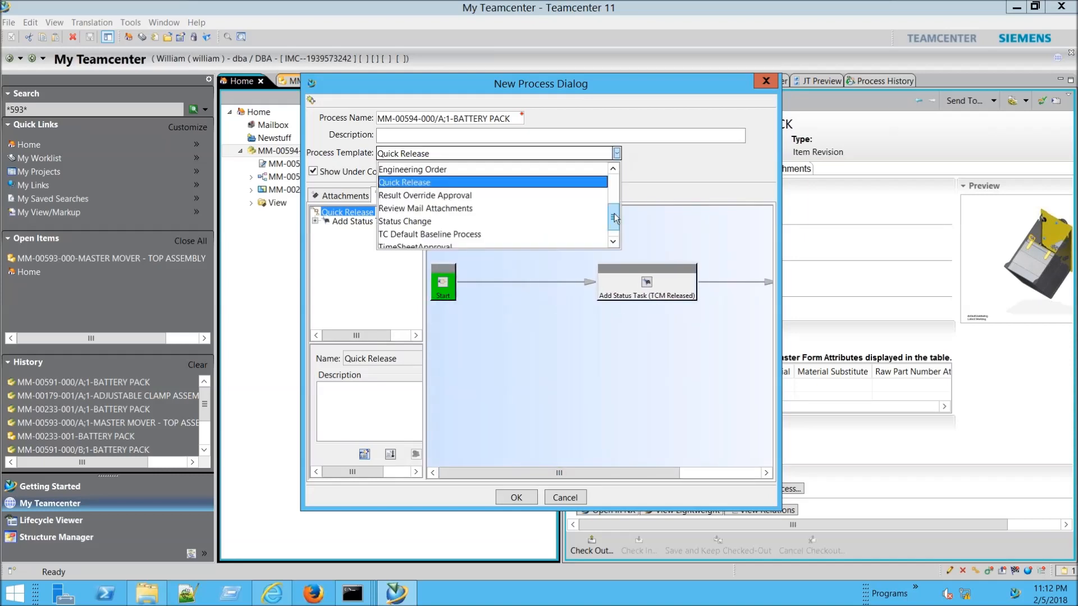
drag(613, 220, 614, 211)
click(427, 169)
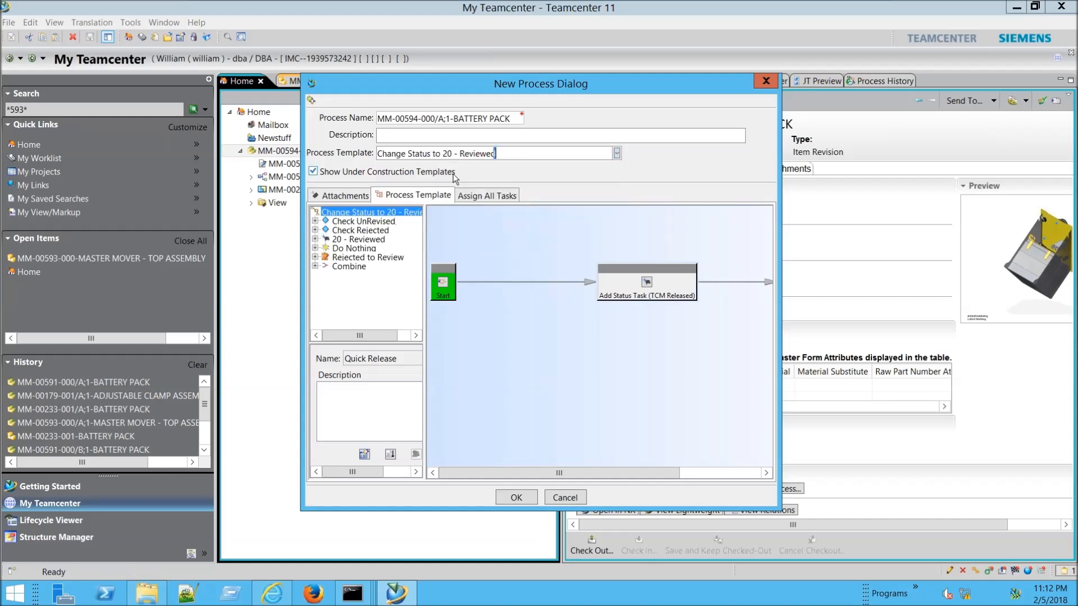
click(623, 471)
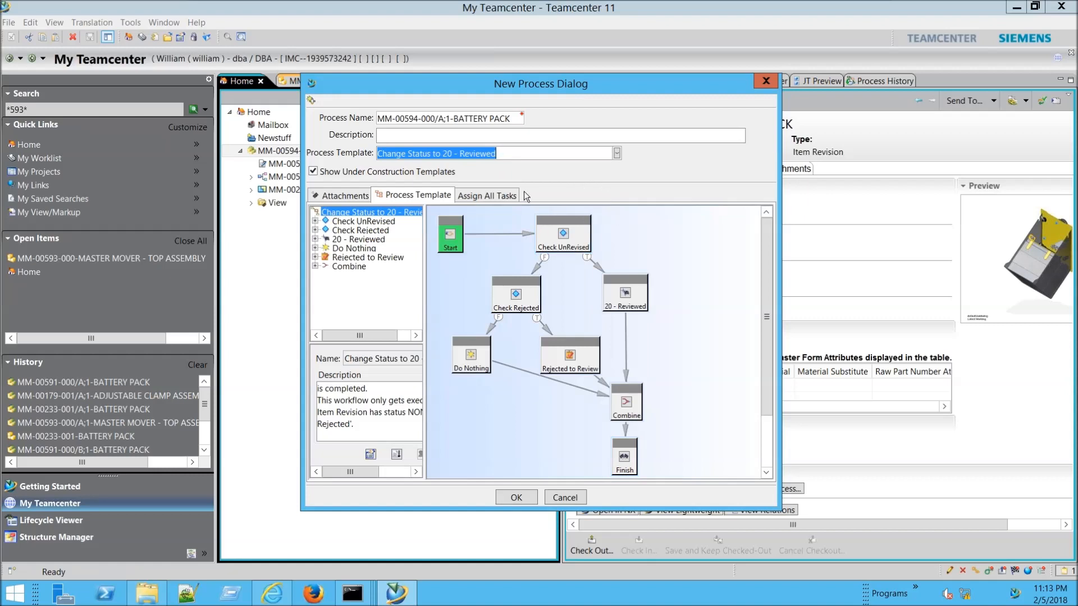
Step: Set the process template to Quick Release and launch the process on the BATTERY PACK revision
click(617, 154)
click(416, 208)
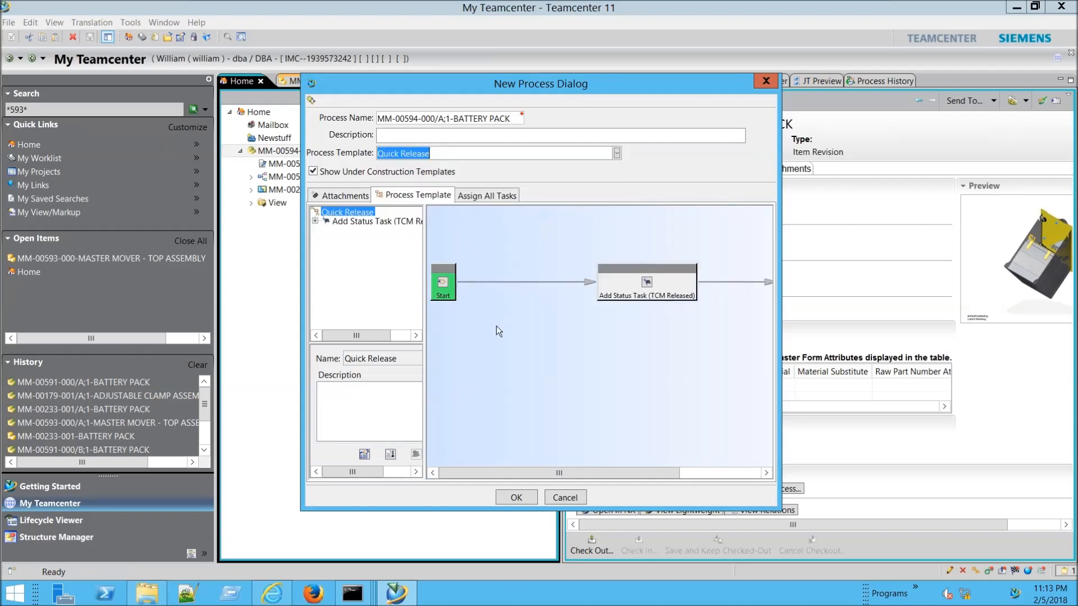
click(511, 497)
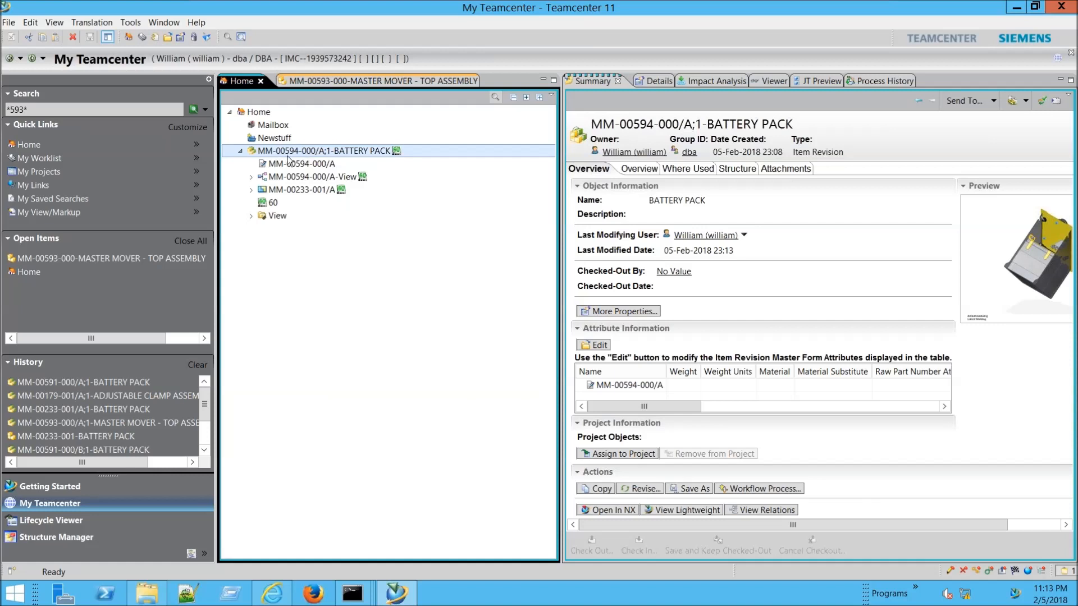
Step: Revise the MM-00594-000/A BATTERY PACK to revision B, keeping the proposed item information
click(10, 23)
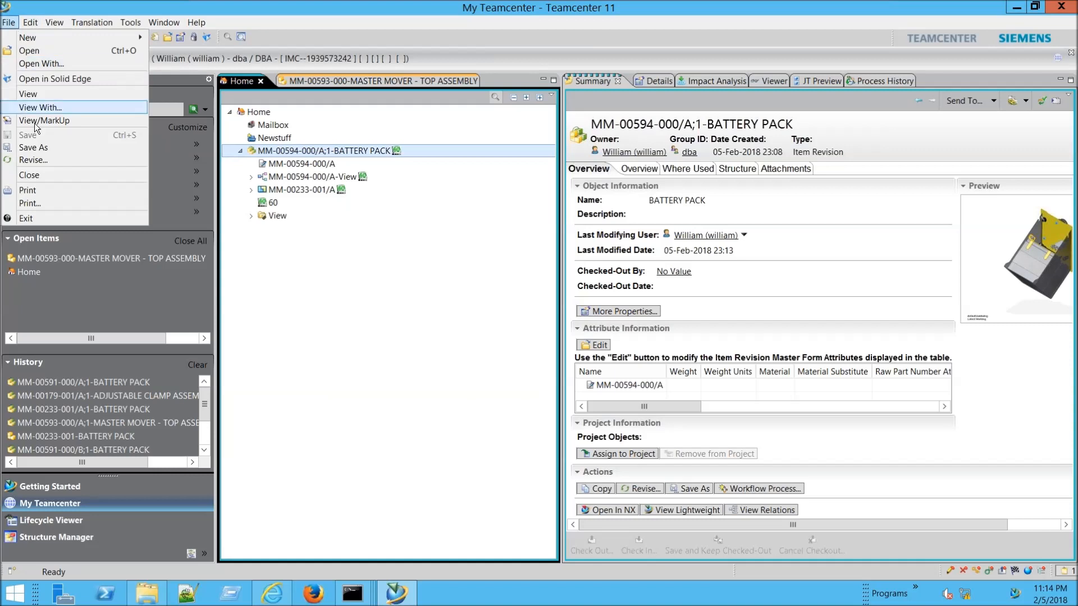
click(23, 147)
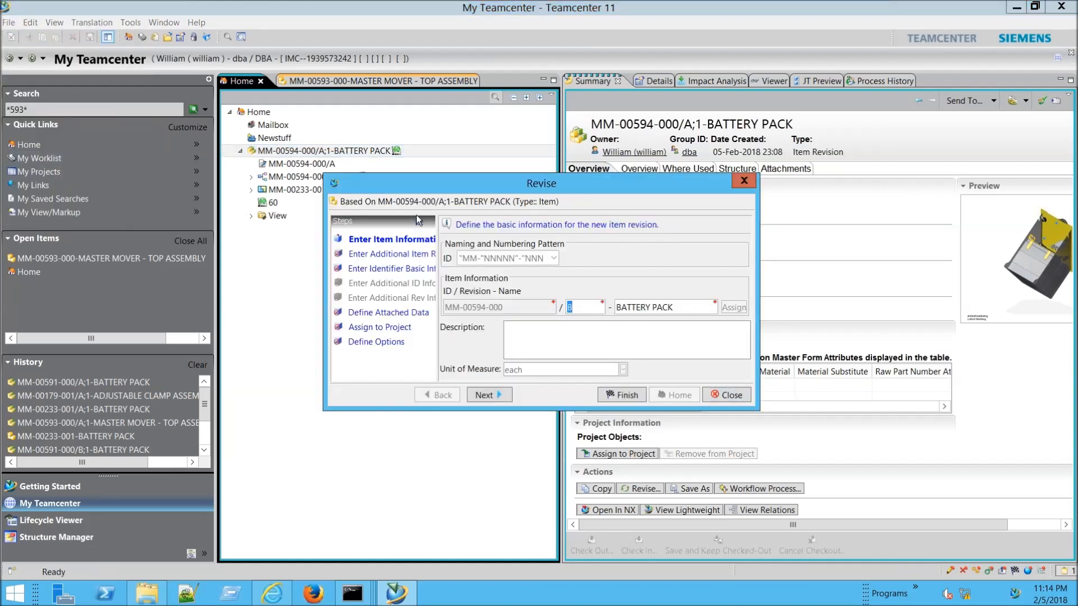
drag(449, 193, 608, 180)
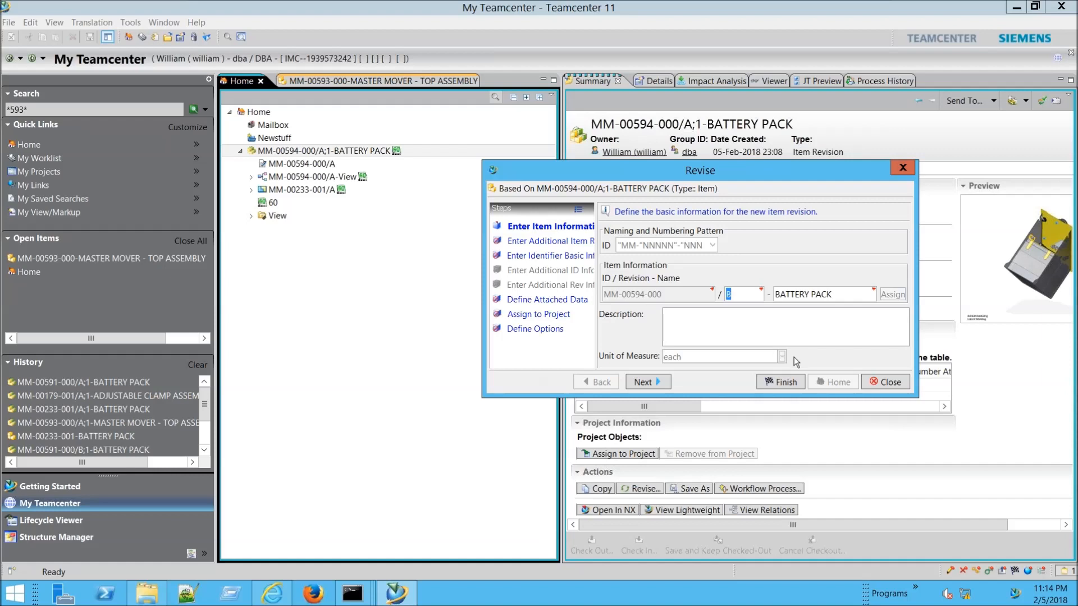
click(784, 383)
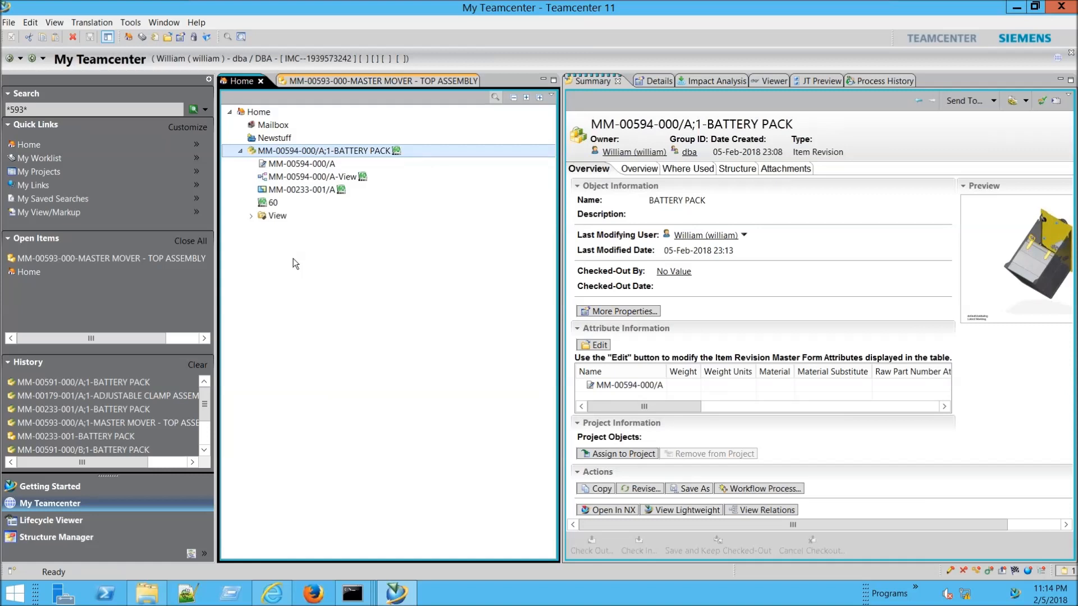
Step: Open the MM-00594-000 BATTERY PACK item and expand revision B and its View folder to list the components
right_click(294, 152)
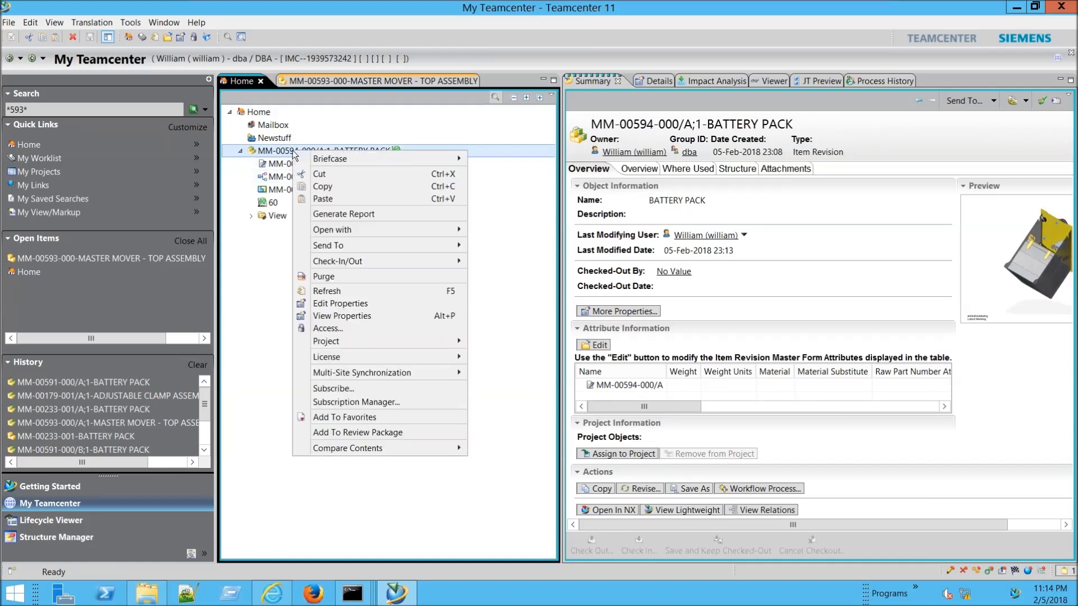
click(285, 151)
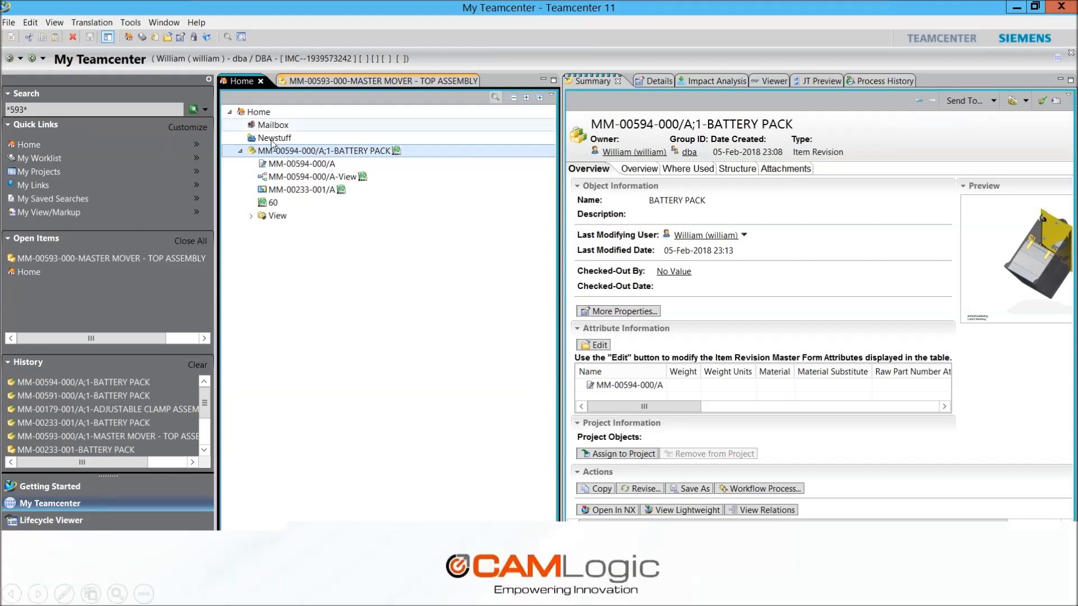
double_click(281, 152)
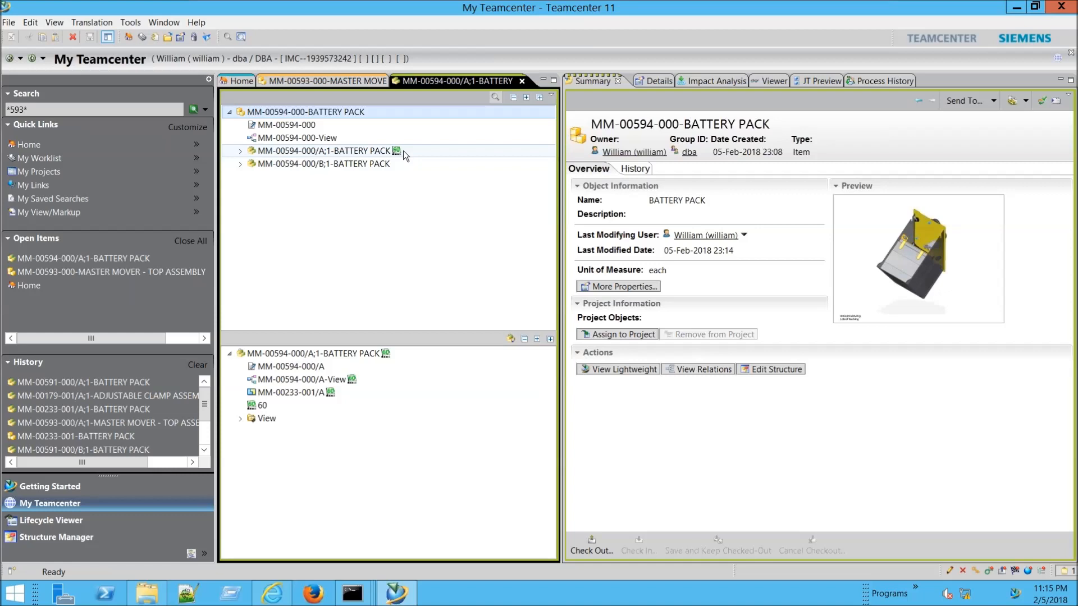
click(332, 165)
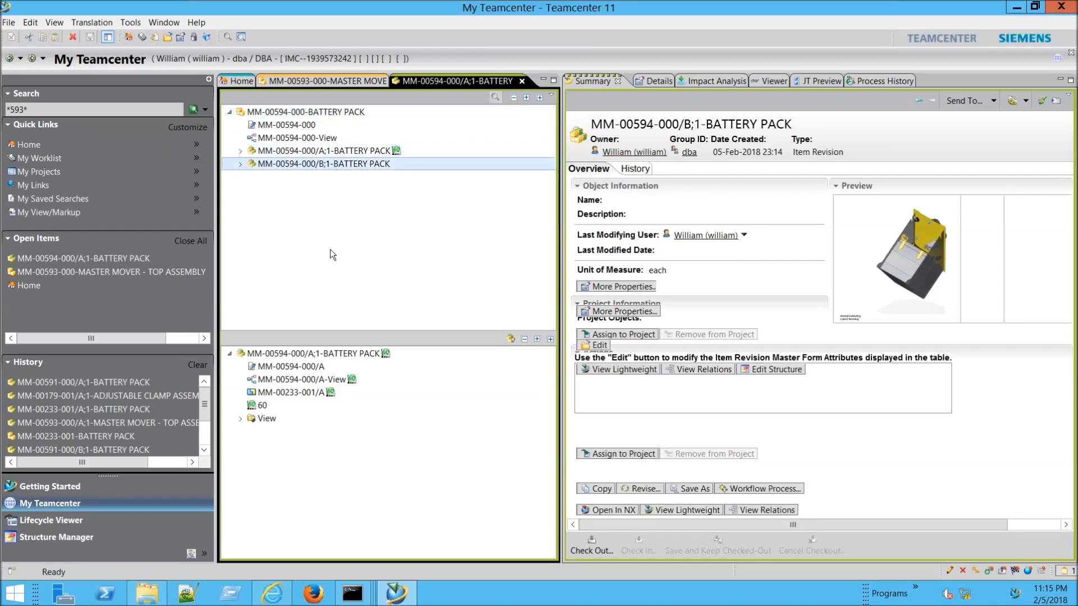
click(239, 164)
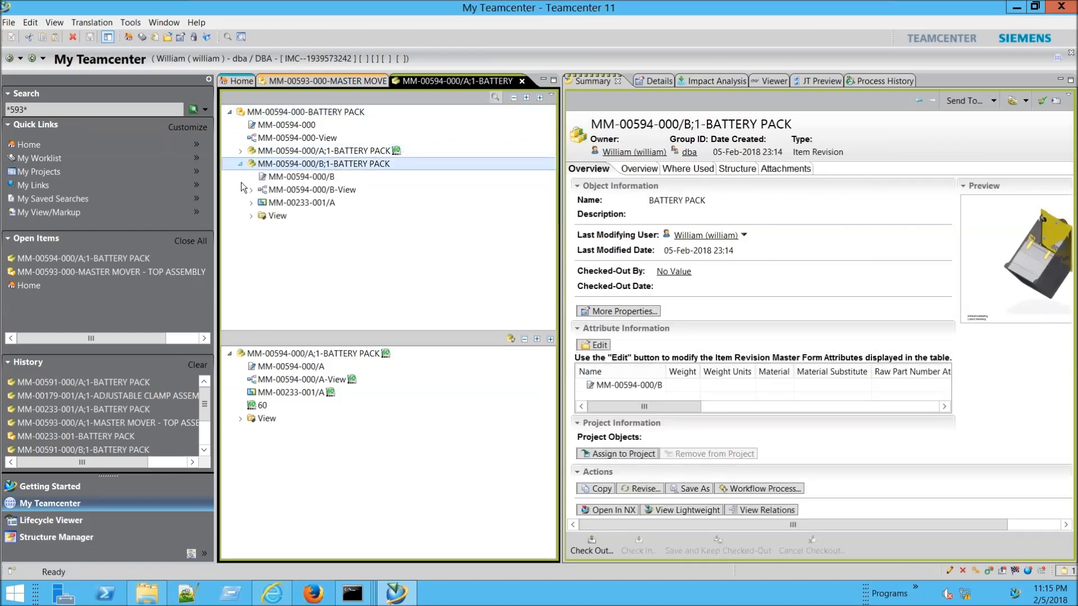
click(251, 216)
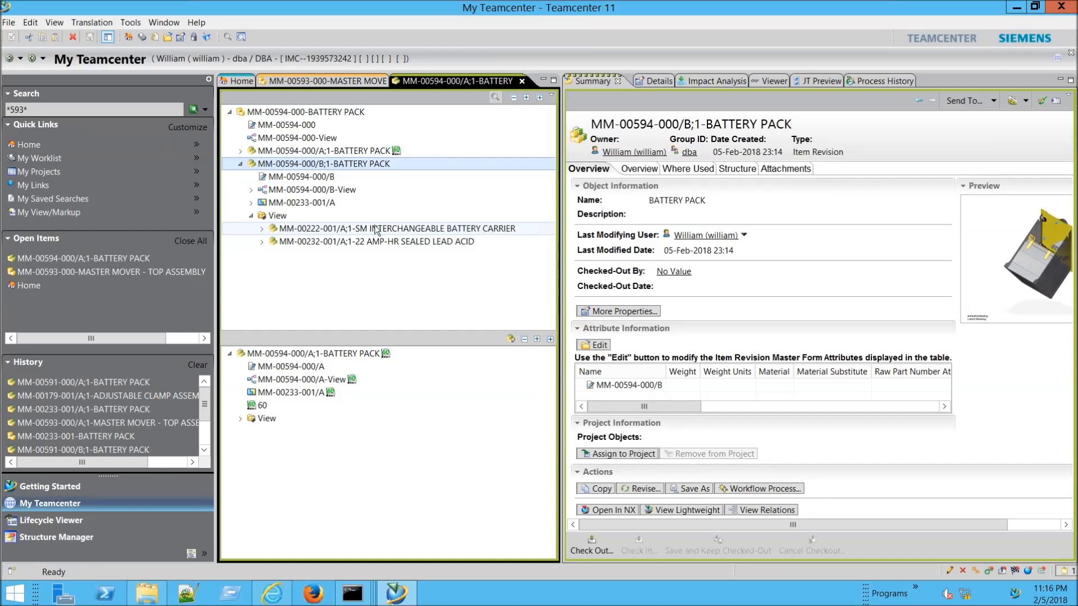
Step: Send the MM-00594-000/B BATTERY PACK revision to Structure Manager and select its SM INTERCHANGEABLE BATTERY CARRIER line
right_click(308, 165)
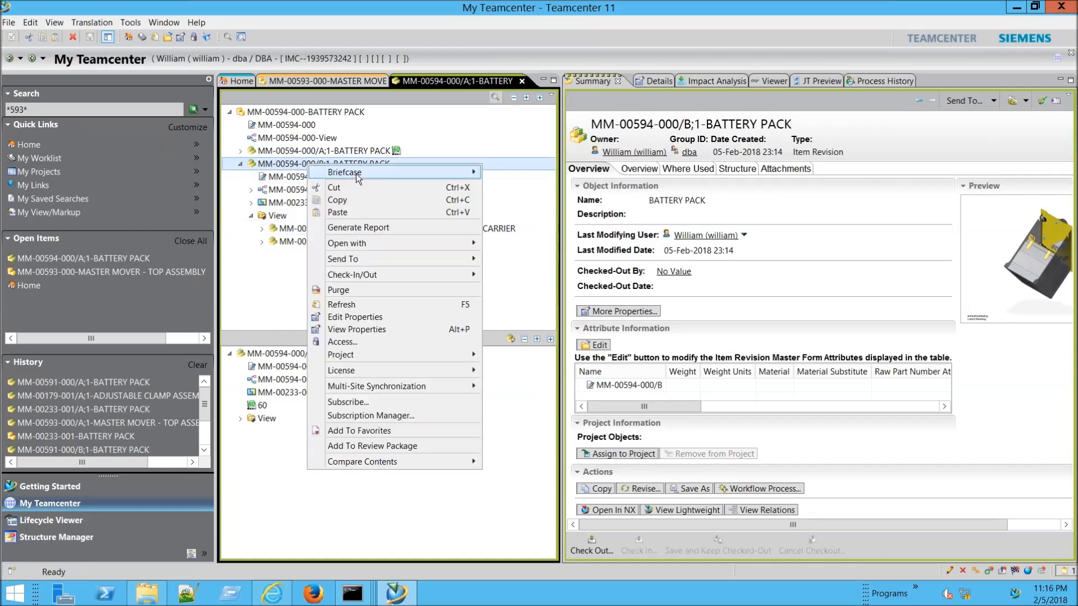
mouse_move(359, 261)
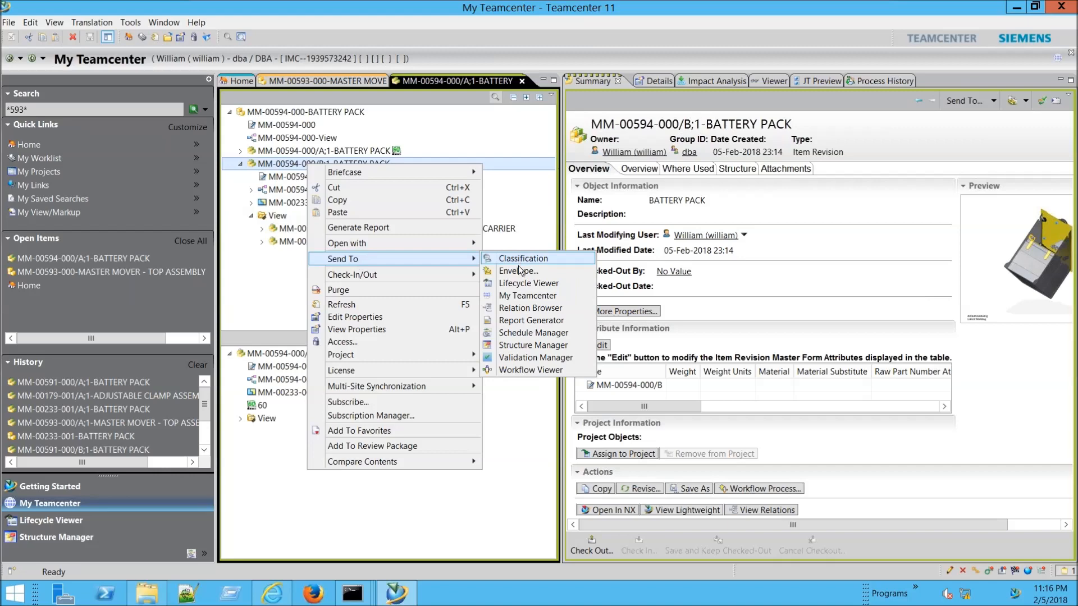
click(527, 344)
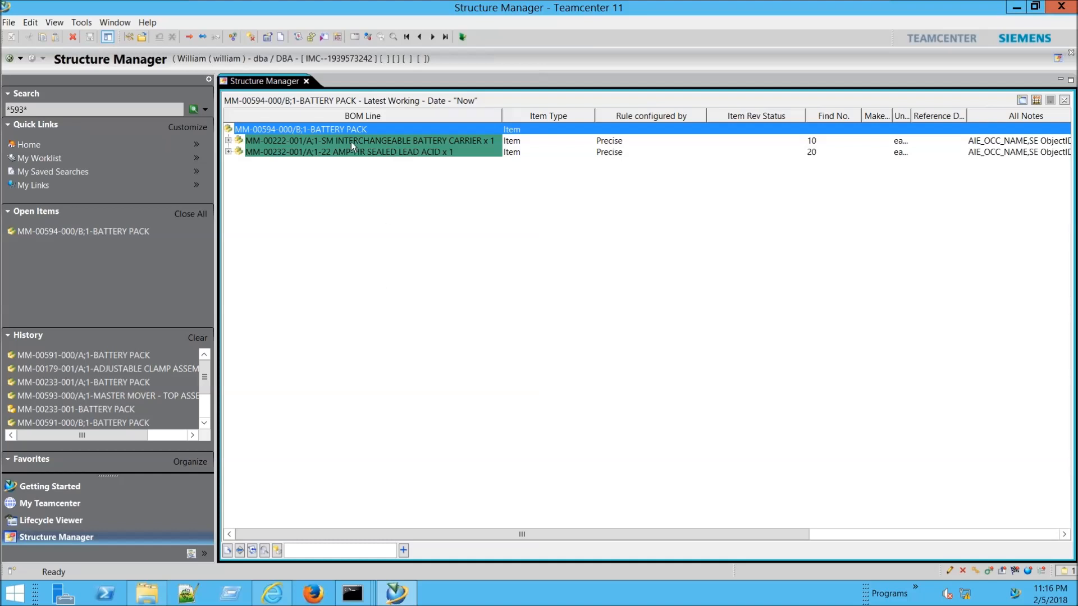
click(272, 141)
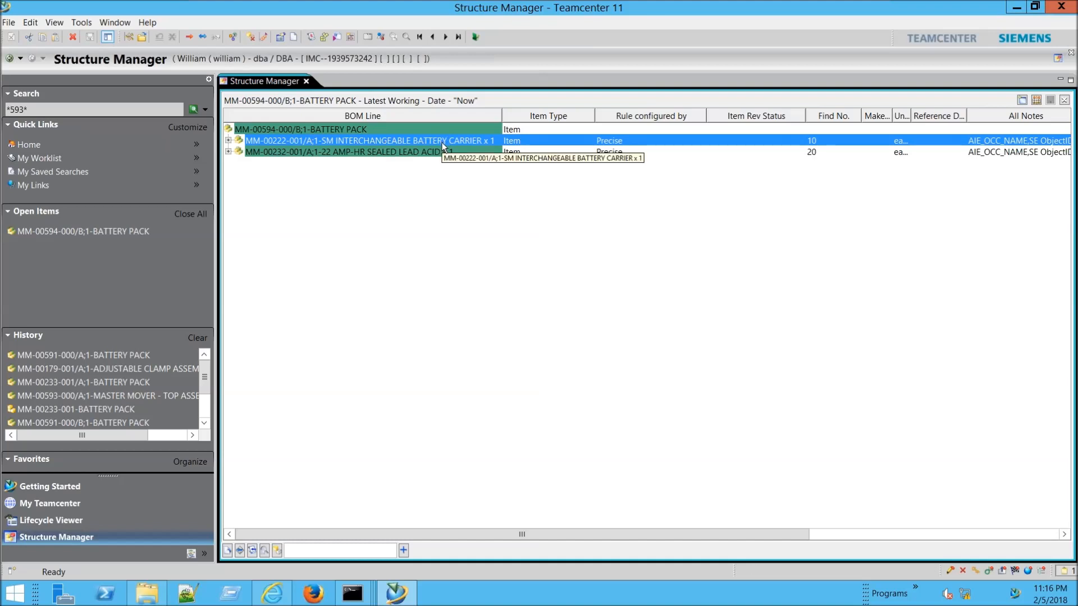
Step: Remove the MM-00222-001/A SM INTERCHANGEABLE BATTERY CARRIER from the MM-00594-000/B structure and select the top BATTERY PACK line
key(Delete)
click(522, 320)
click(540, 315)
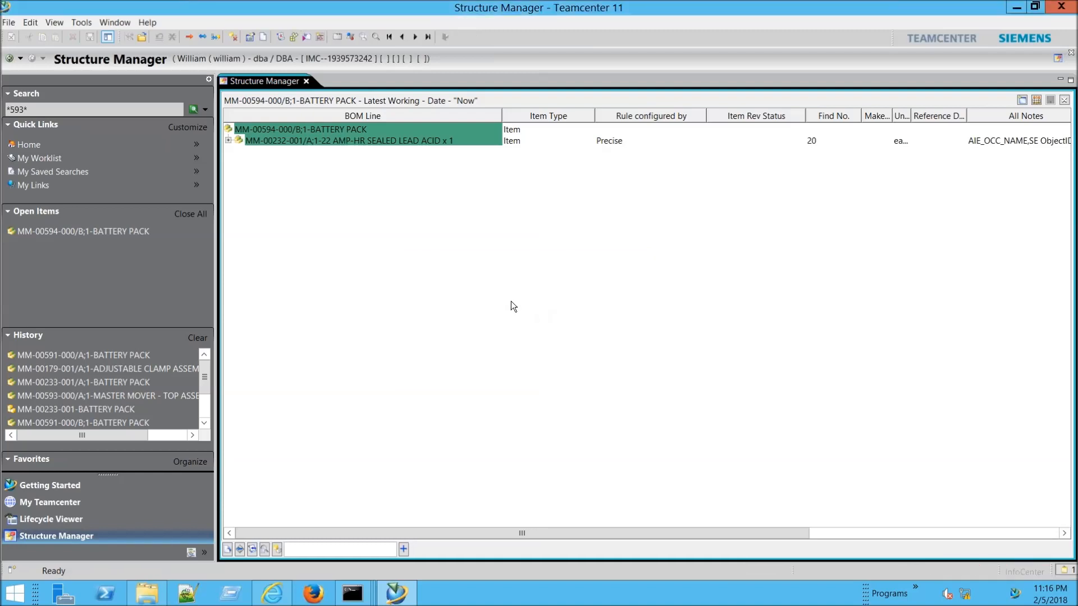
click(271, 130)
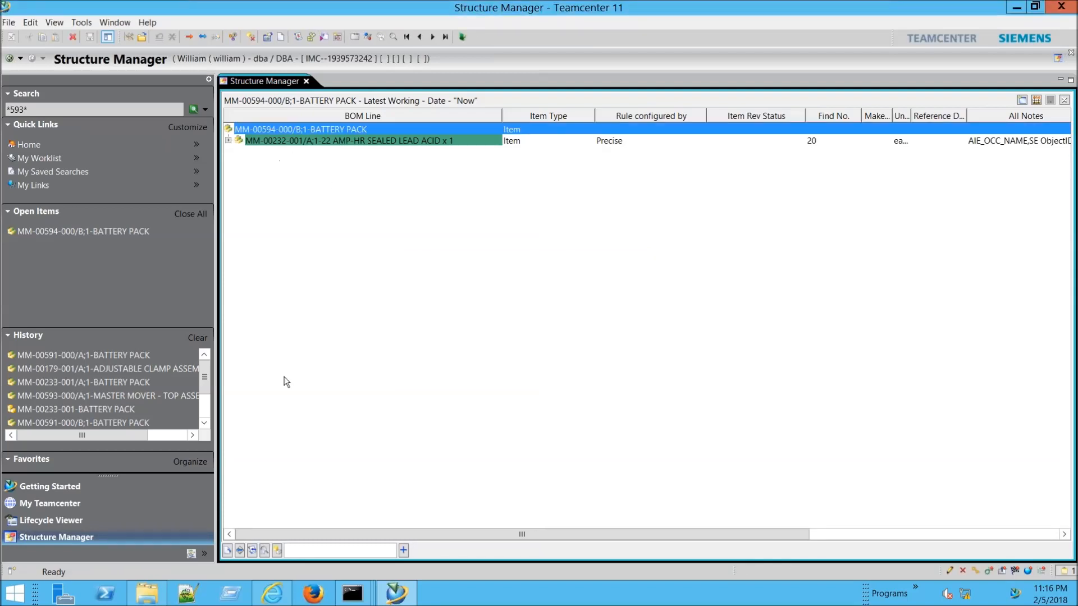
Step: Search My Teamcenter for the item ID *592* to open the SM INTERCHANGEABLE BATTERY CARRIER item
click(89, 506)
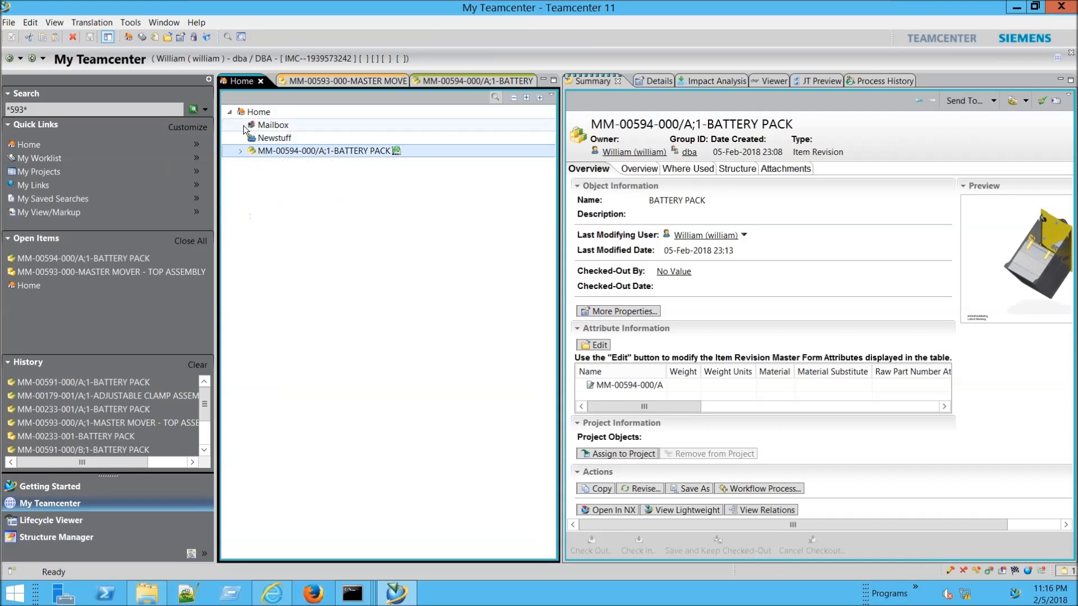
drag(136, 114, 6, 110)
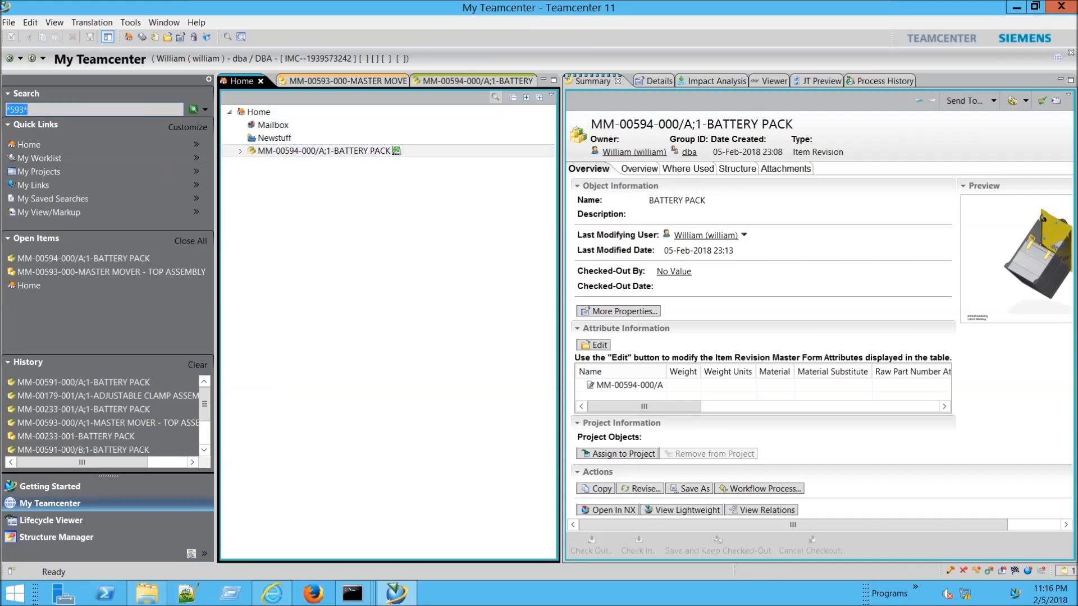
text(8592*)
key(Return)
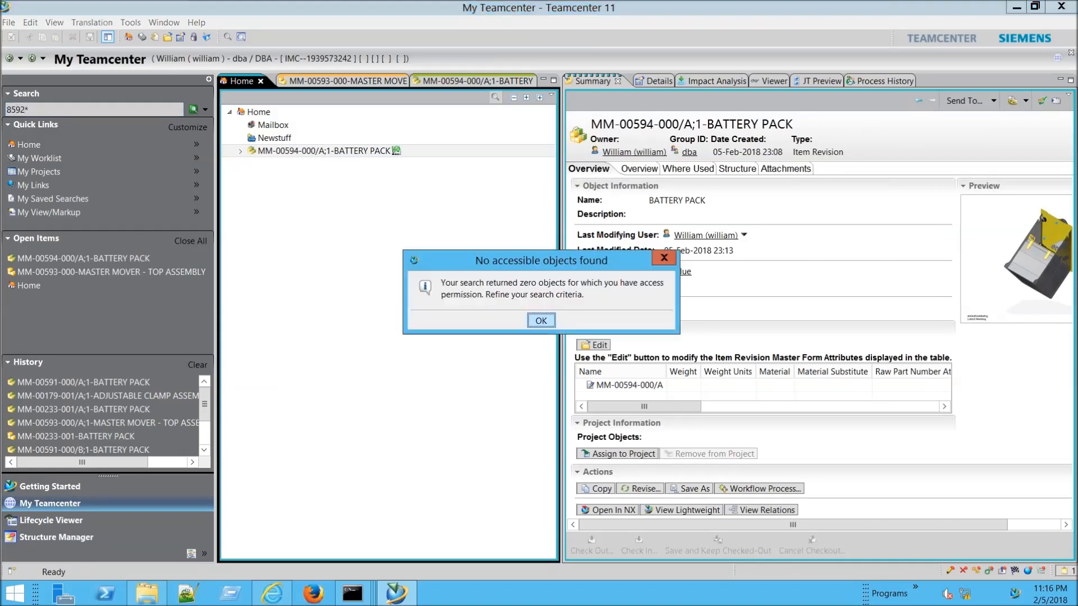
click(538, 320)
key(BackSpace)
text(*)
key(Return)
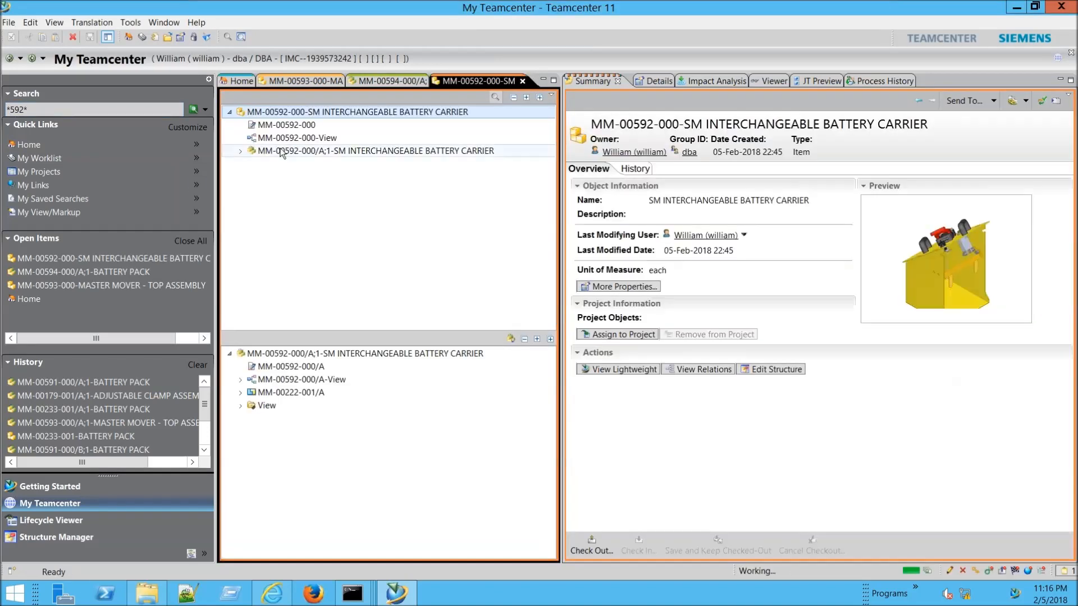
Step: Expand the MM-00592-000/A SM INTERCHANGEABLE BATTERY CARRIER revision and copy it
click(240, 152)
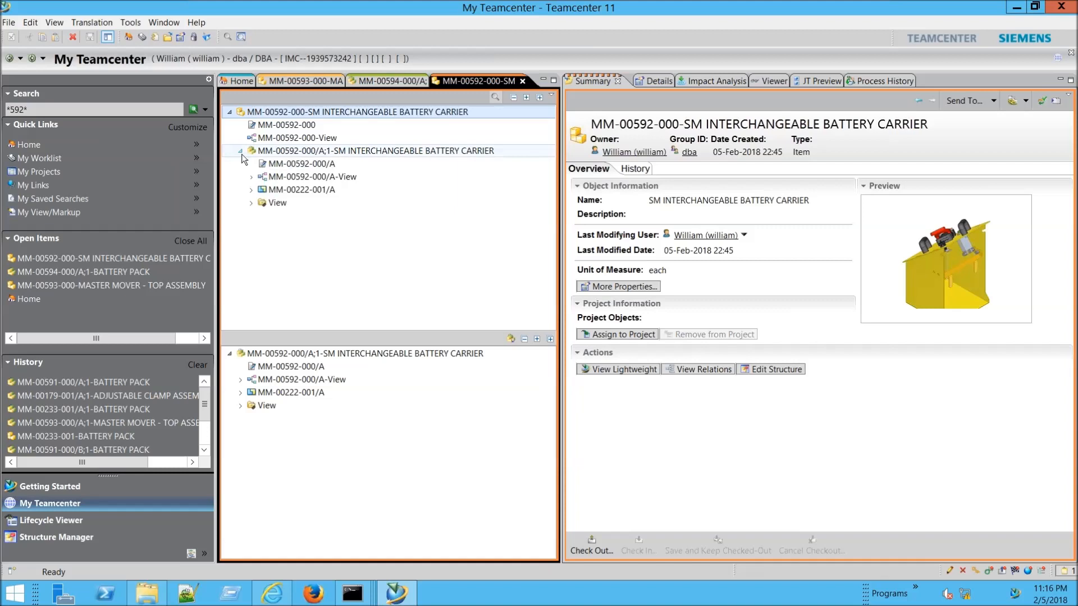
right_click(396, 152)
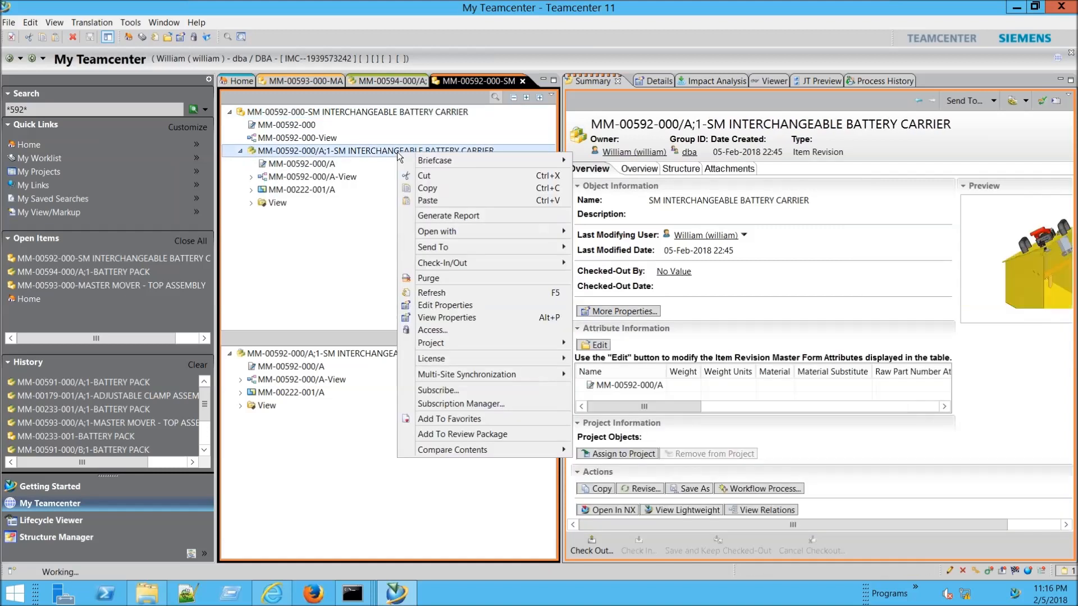
click(429, 189)
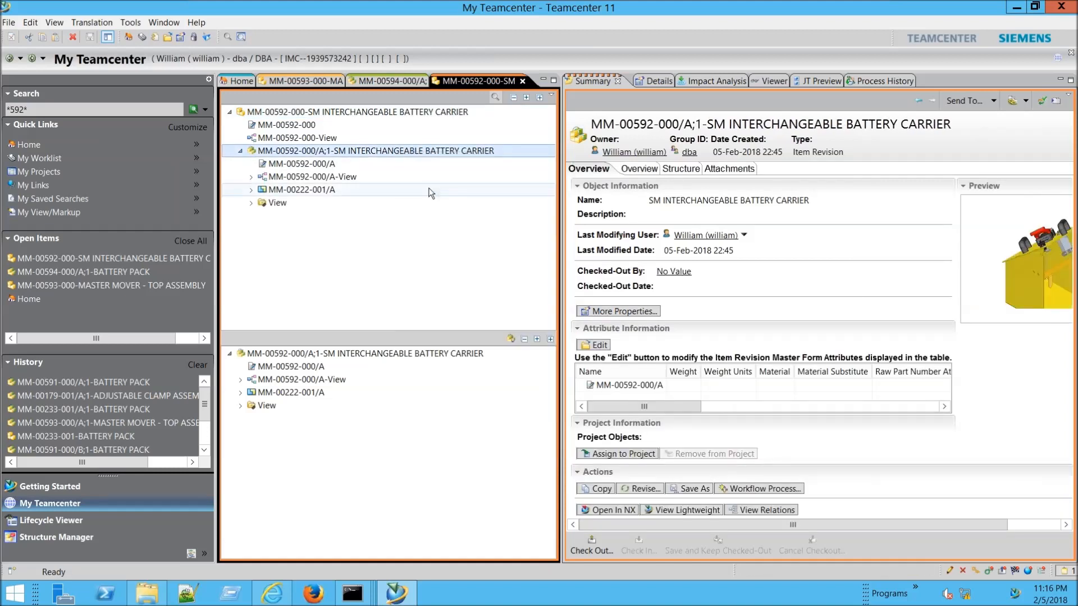
Step: Paste the copied battery carrier revision under MM-00594-000/B BATTERY PACK in Structure Manager and save the structure
click(50, 542)
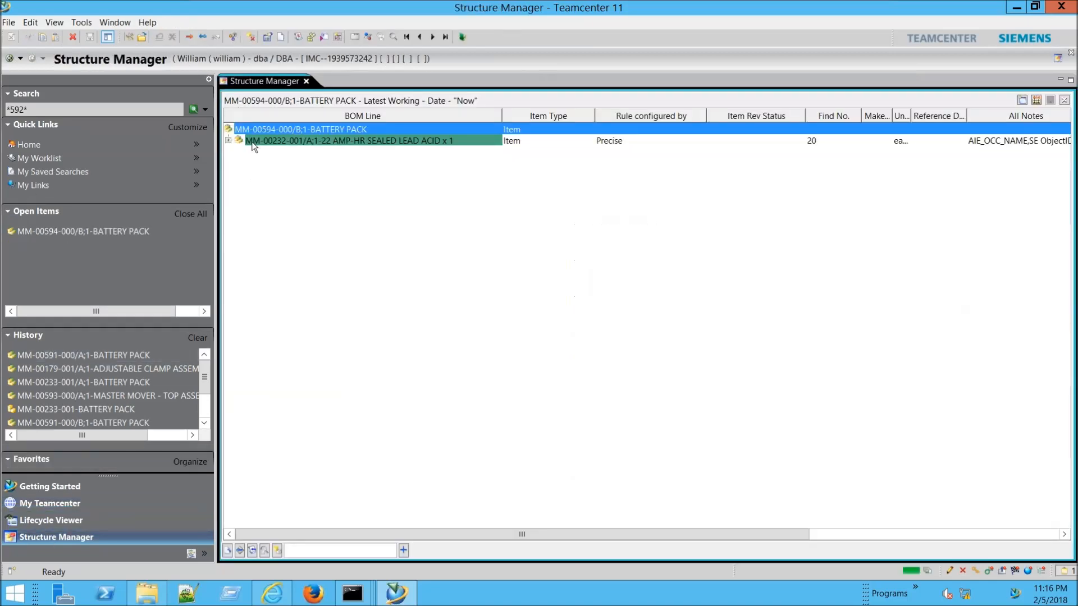
right_click(257, 129)
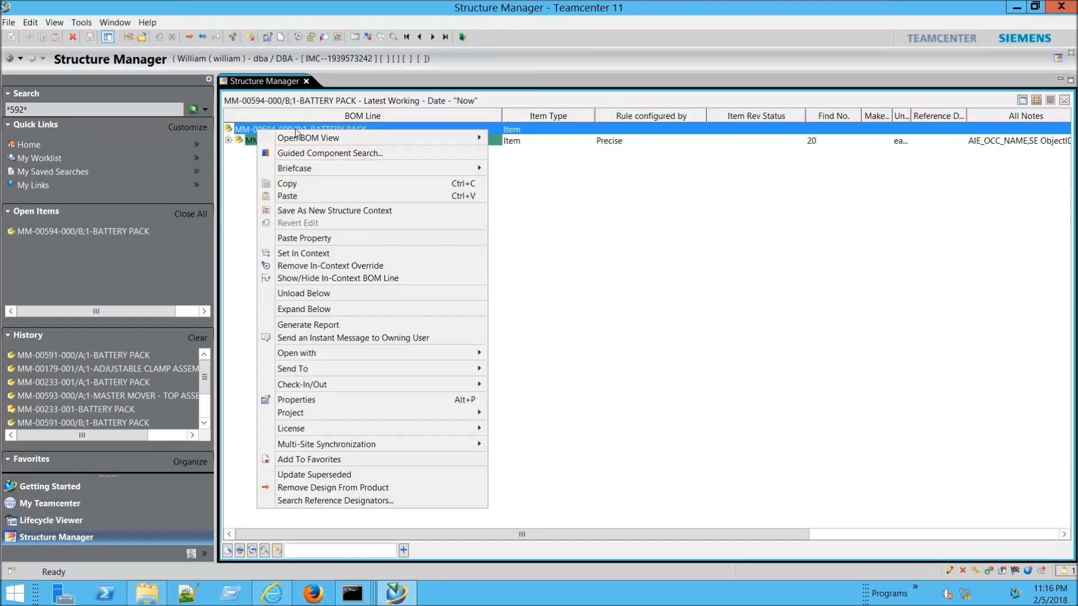
click(298, 198)
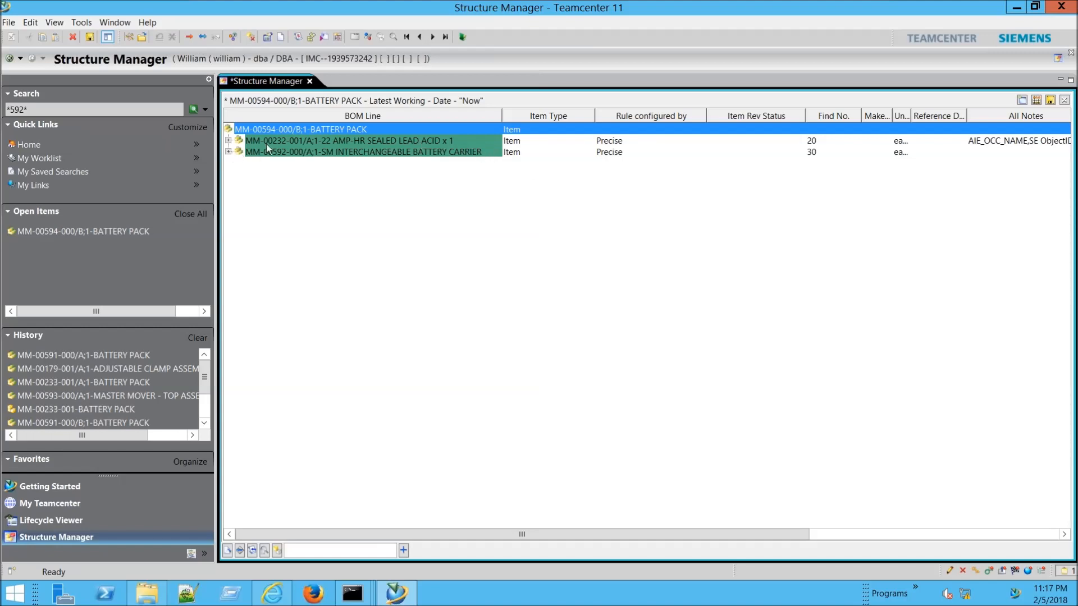
click(89, 36)
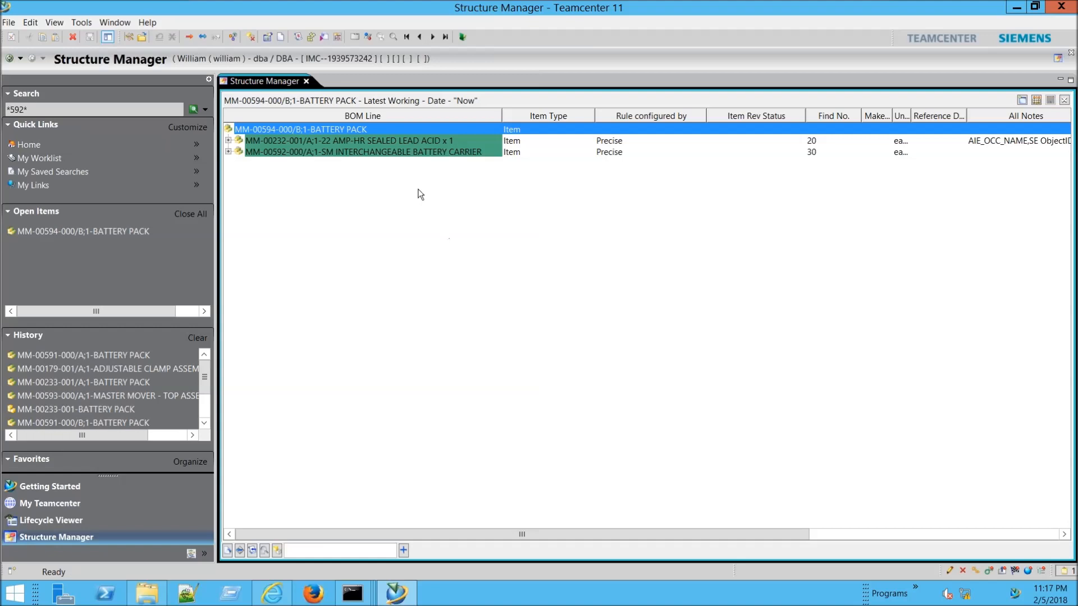
Step: Send the MM-00593-000/A MASTER MOVER - TOP ASSEMBLY revision from My Teamcenter to Structure Manager to view its structure
click(42, 147)
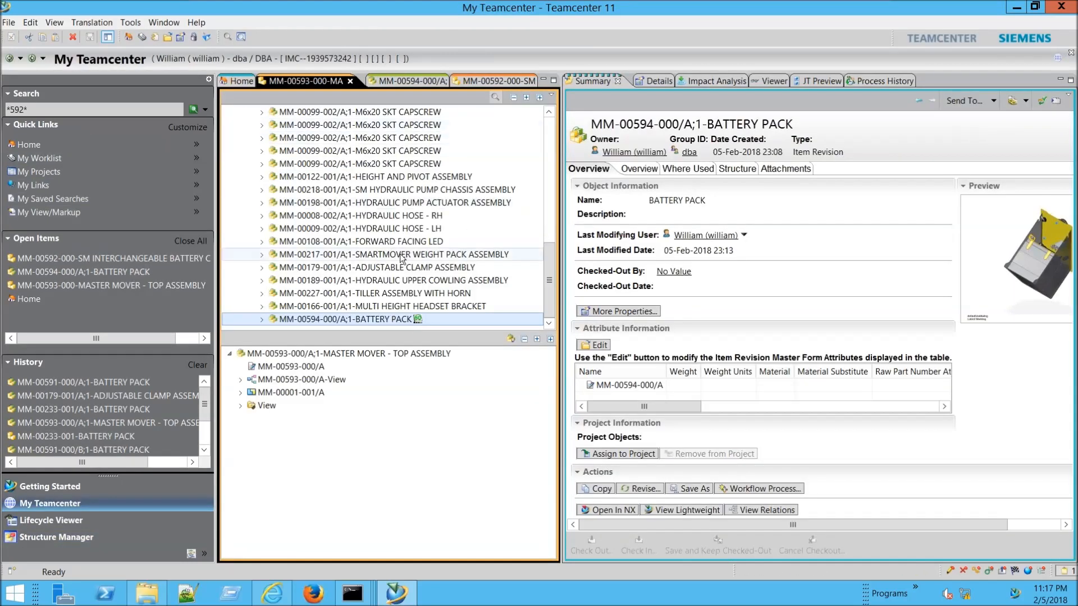
scroll(401, 258, up, 8)
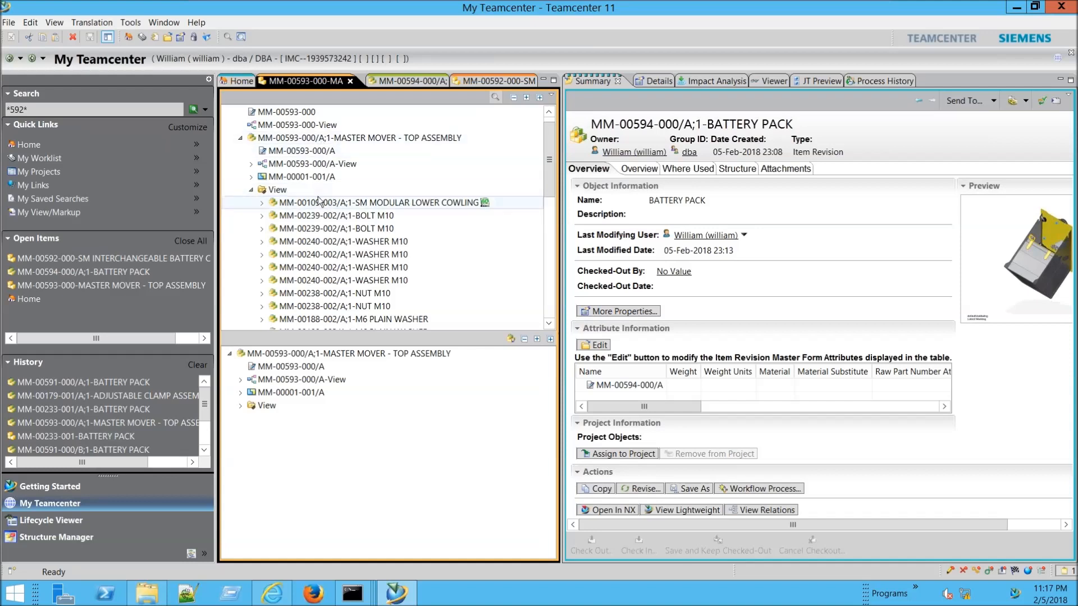
right_click(320, 138)
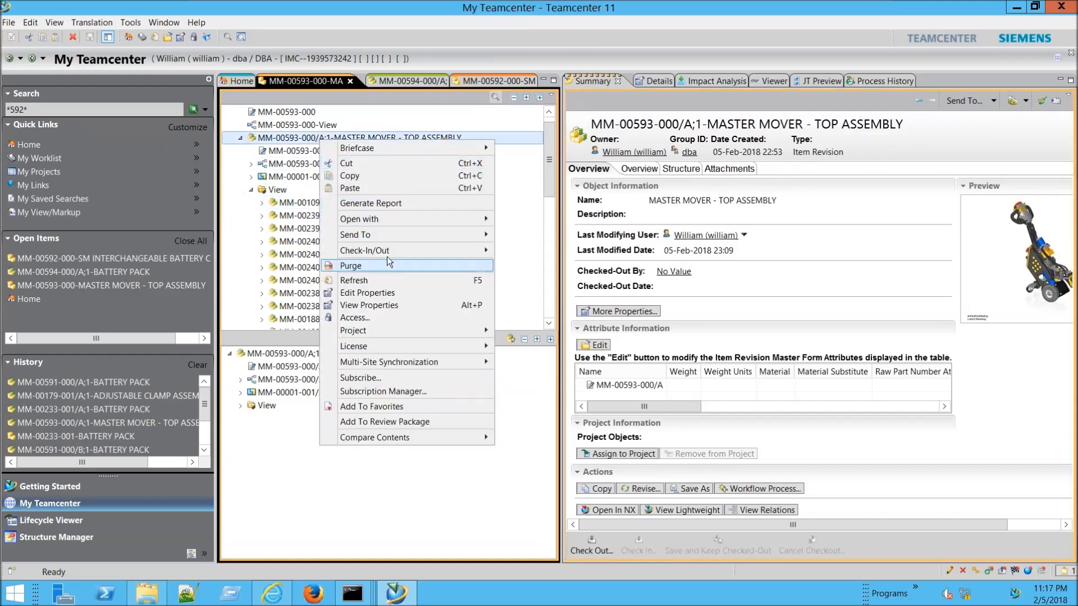
mouse_move(387, 233)
click(539, 320)
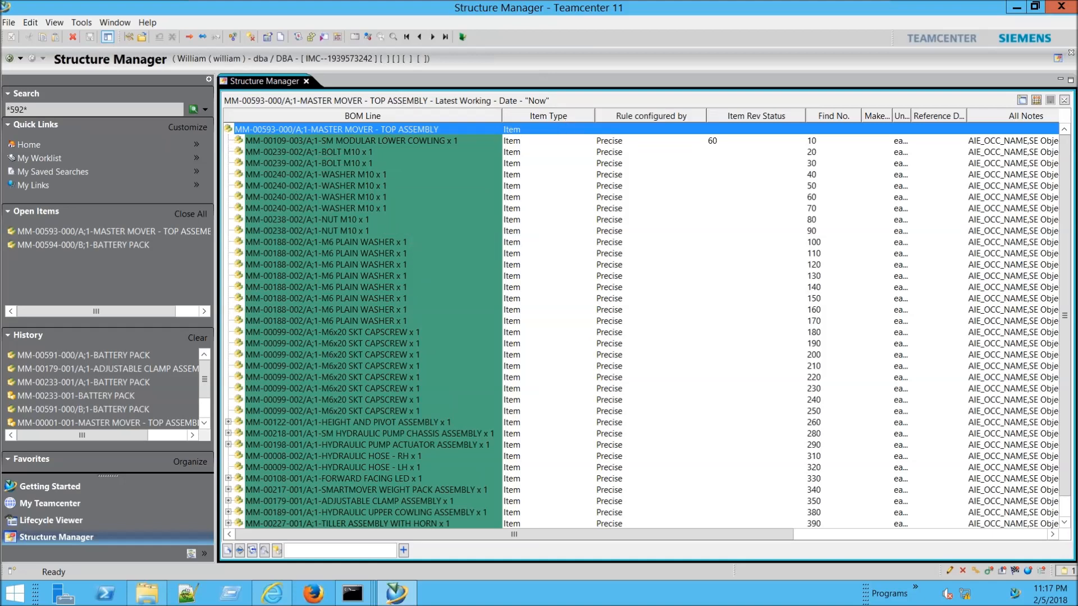
Step: Start a new MS WordX dataset on the MM-00594-000/B BATTERY PACK revision in My Teamcenter
click(34, 148)
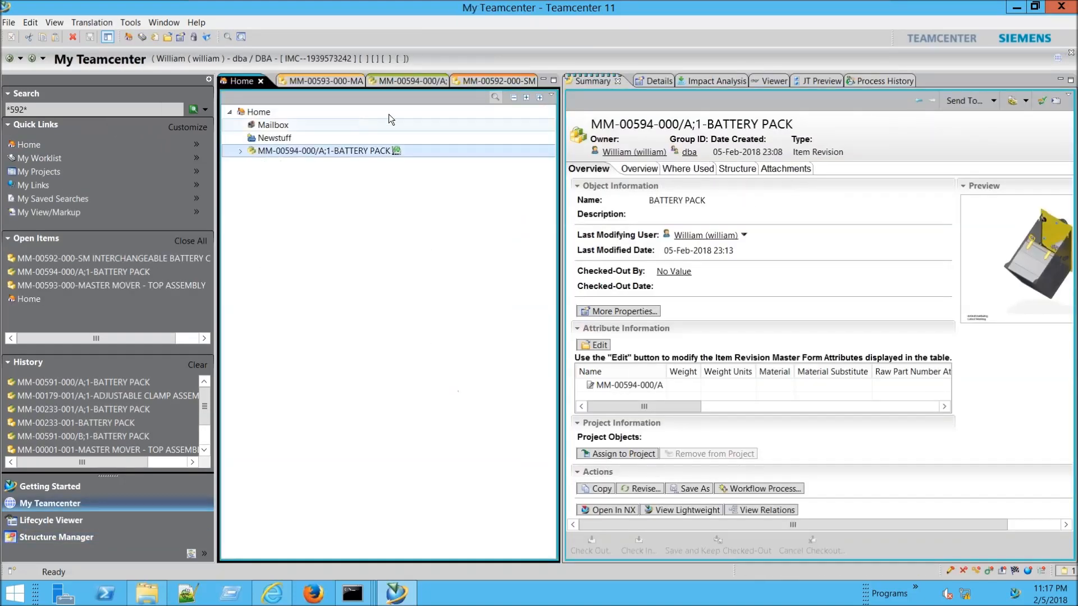
click(432, 83)
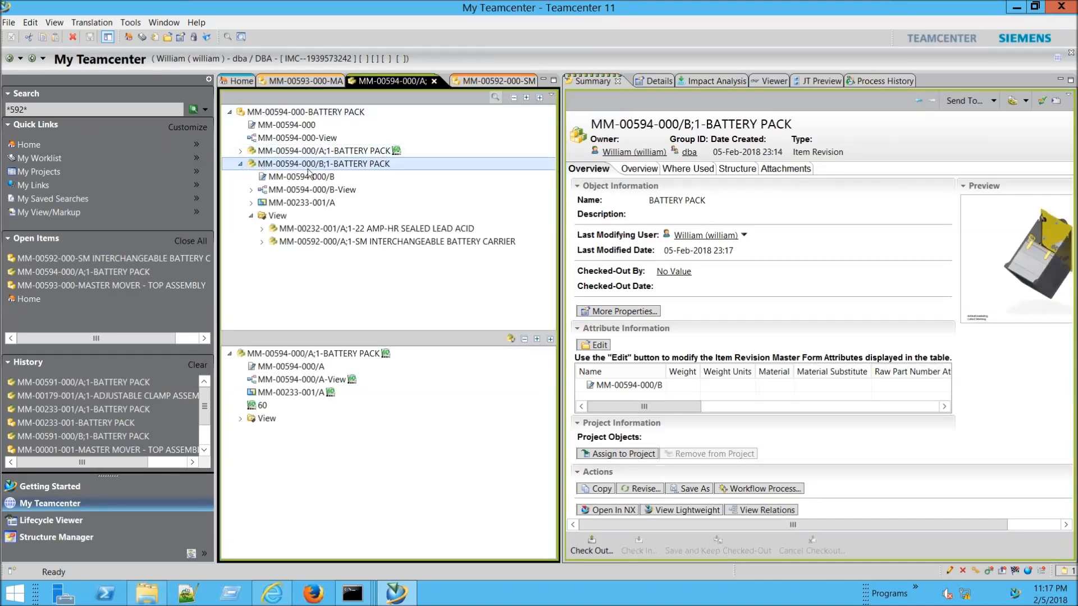
click(8, 22)
mouse_move(140, 45)
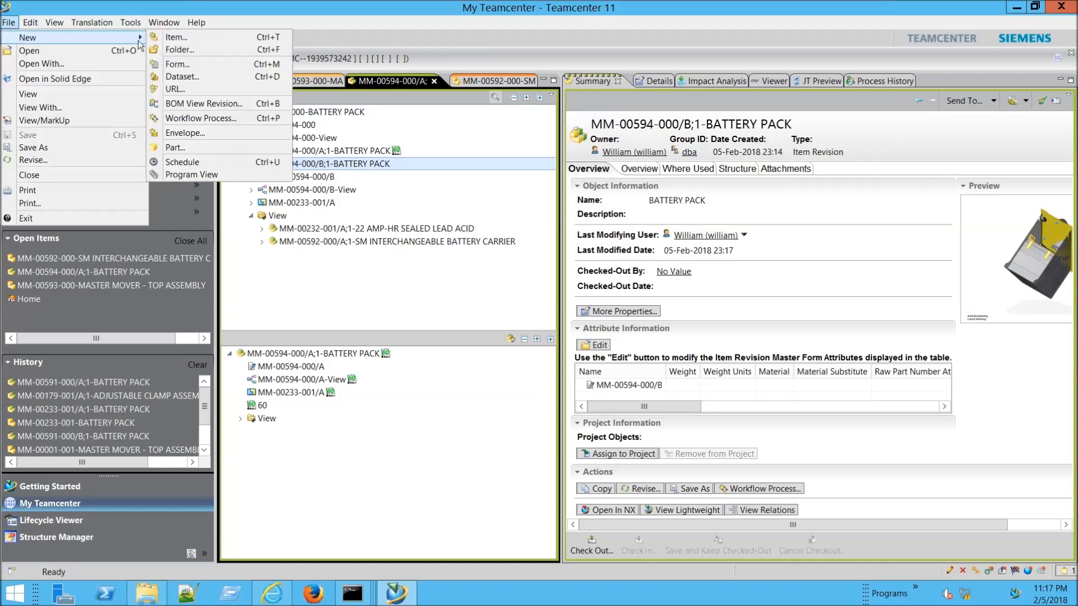
click(188, 76)
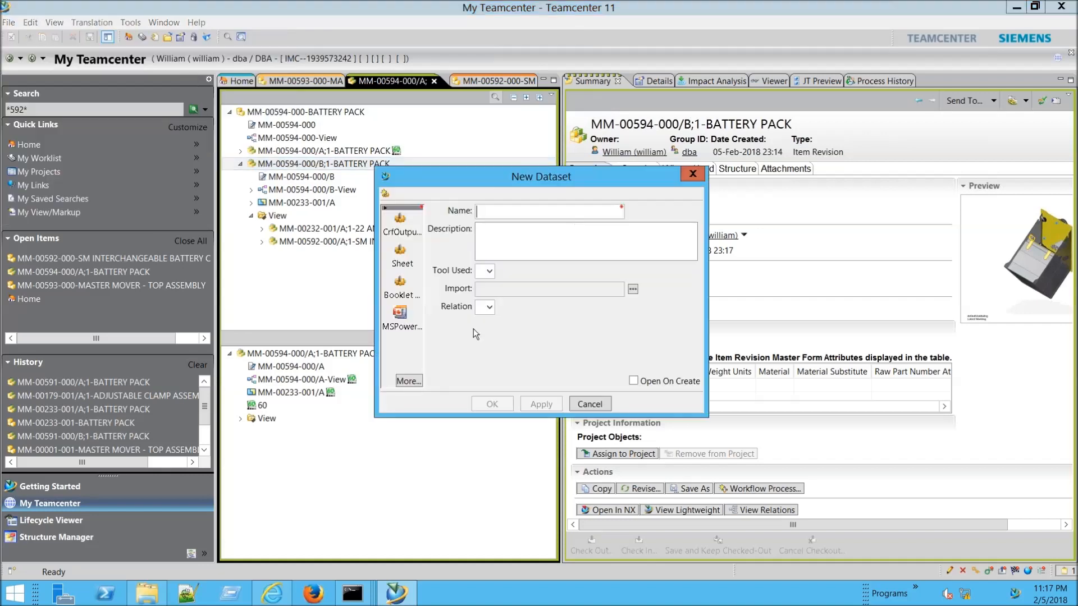
click(407, 383)
drag(714, 232, 711, 299)
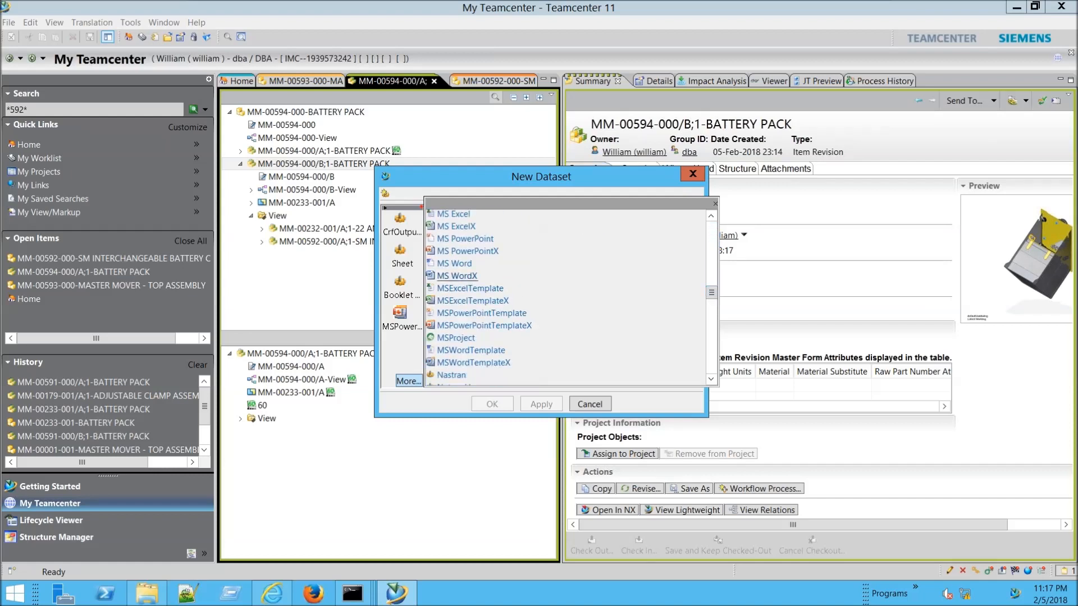
click(457, 276)
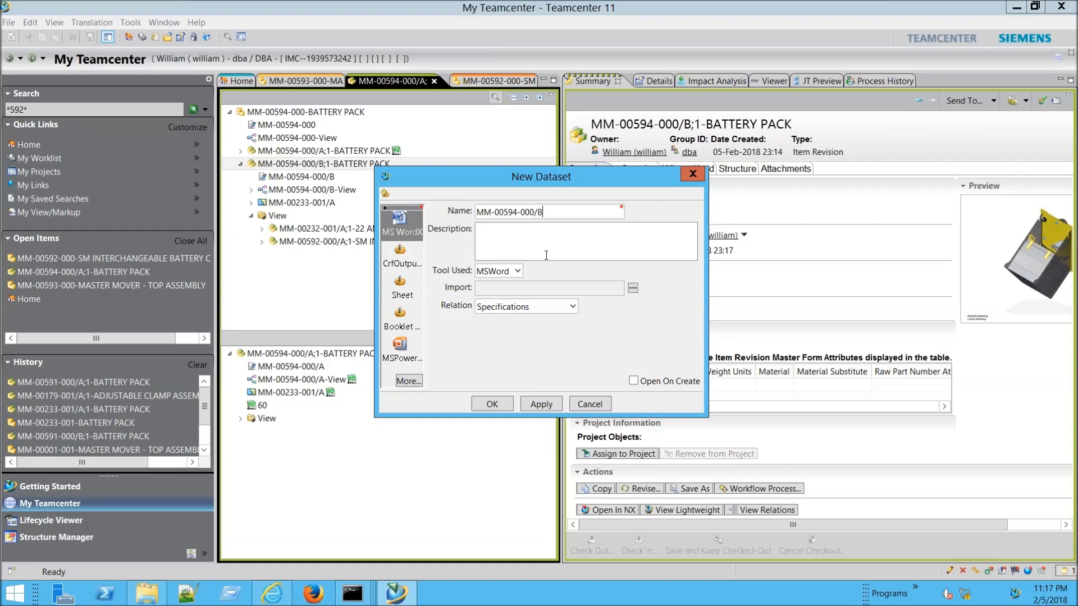
Step: Import Analysis Report.docx from the Desktop into the dataset MM-00594-000/B and create it with the Specifications relation
click(532, 237)
click(633, 289)
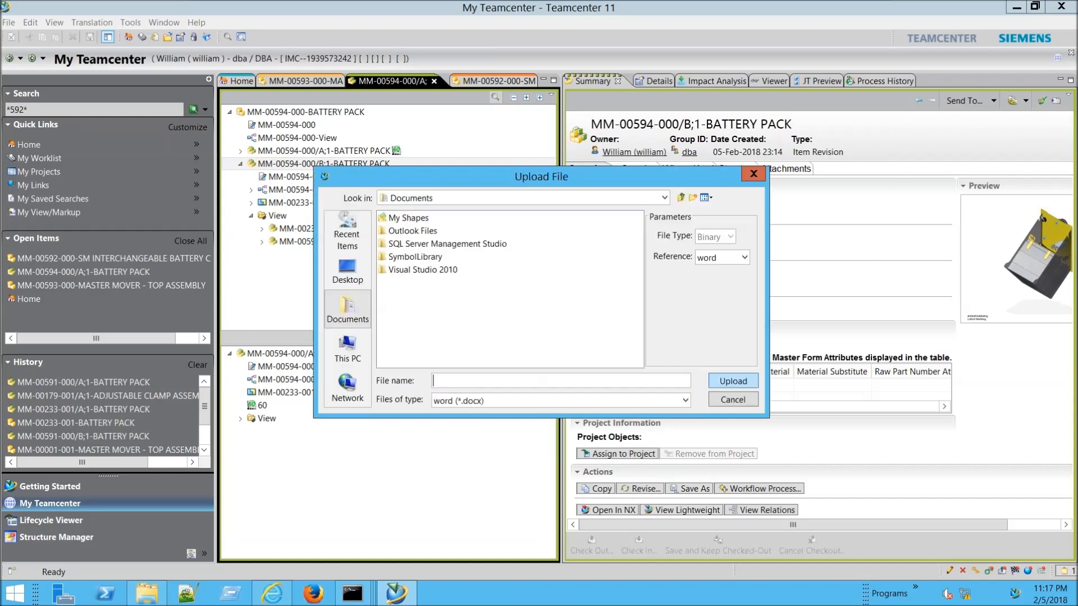
click(341, 280)
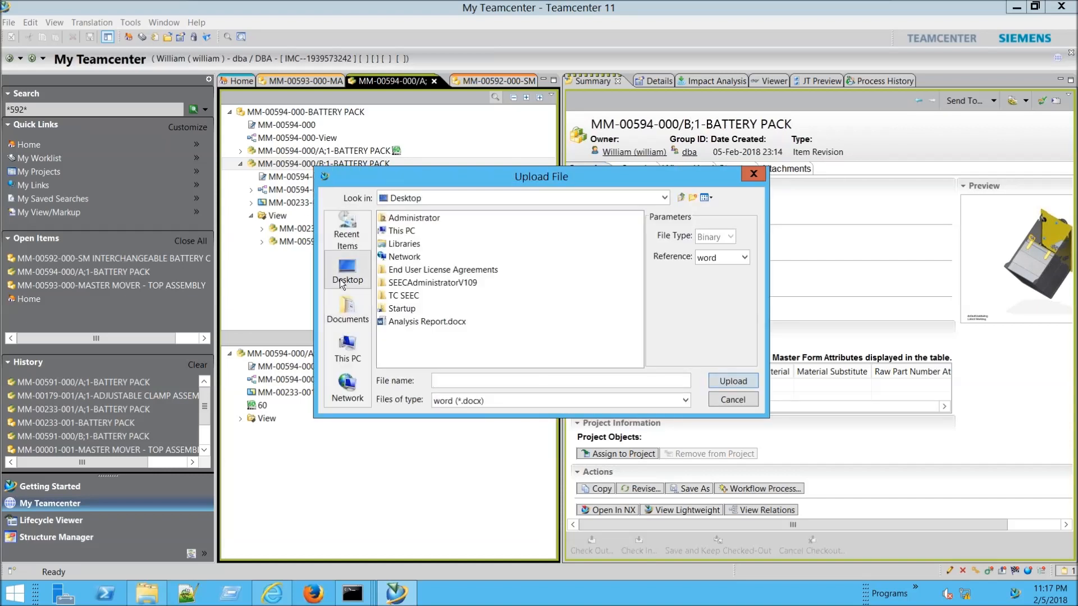
click(415, 322)
click(727, 380)
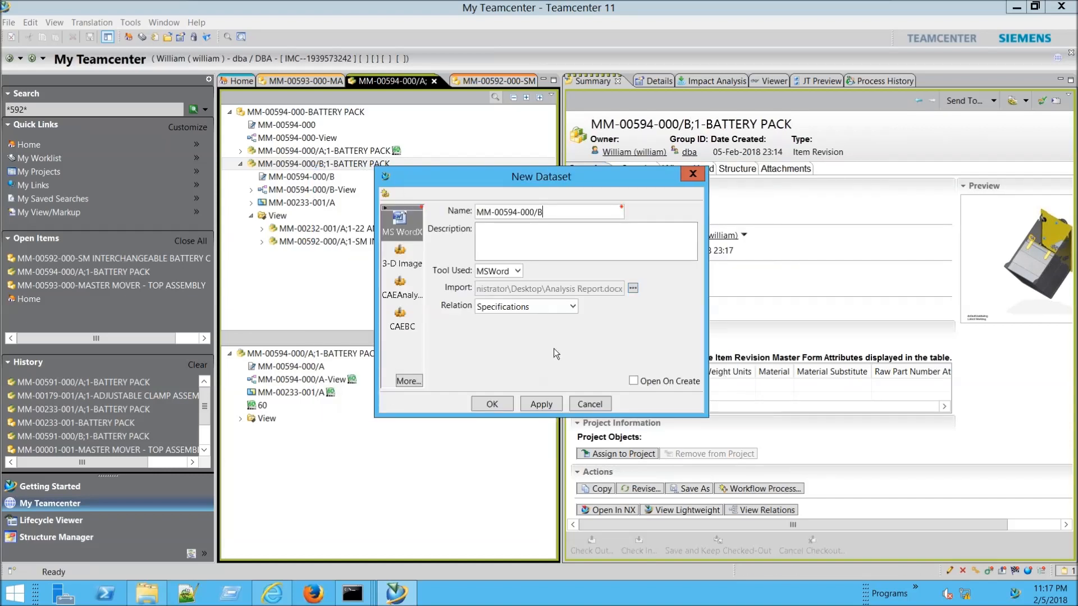
click(492, 404)
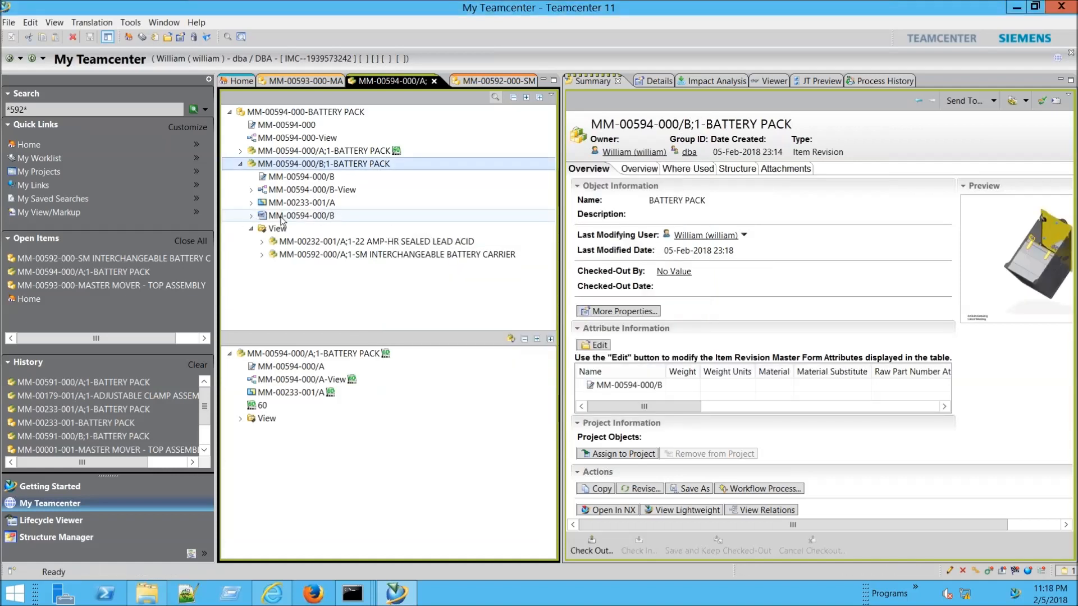
Step: Review revision B's BOM view, SE Assembly dataset and Word dataset, and collapse the revision
click(290, 191)
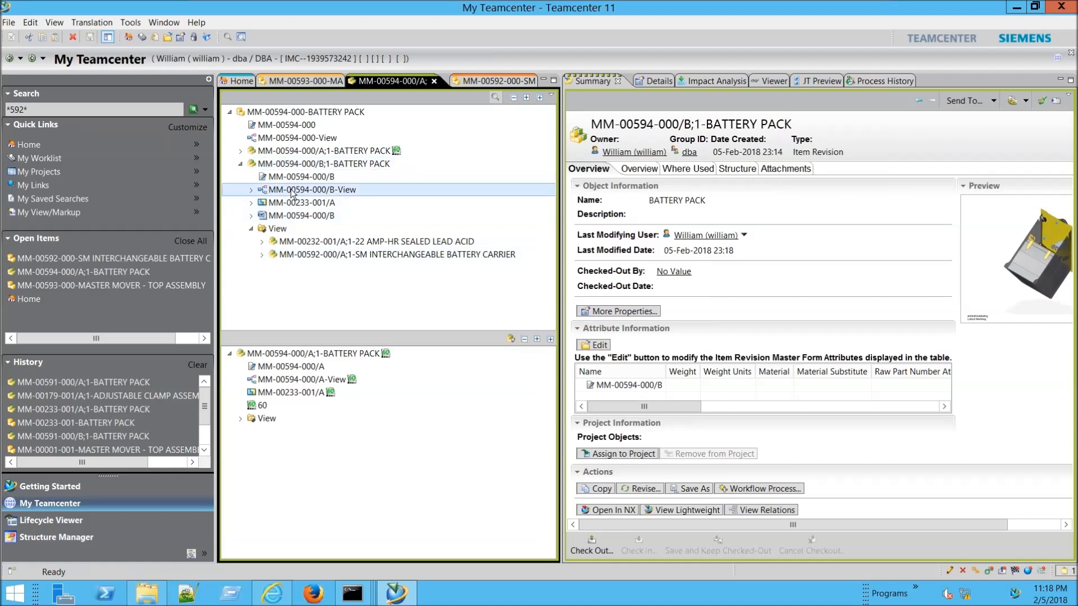
click(291, 204)
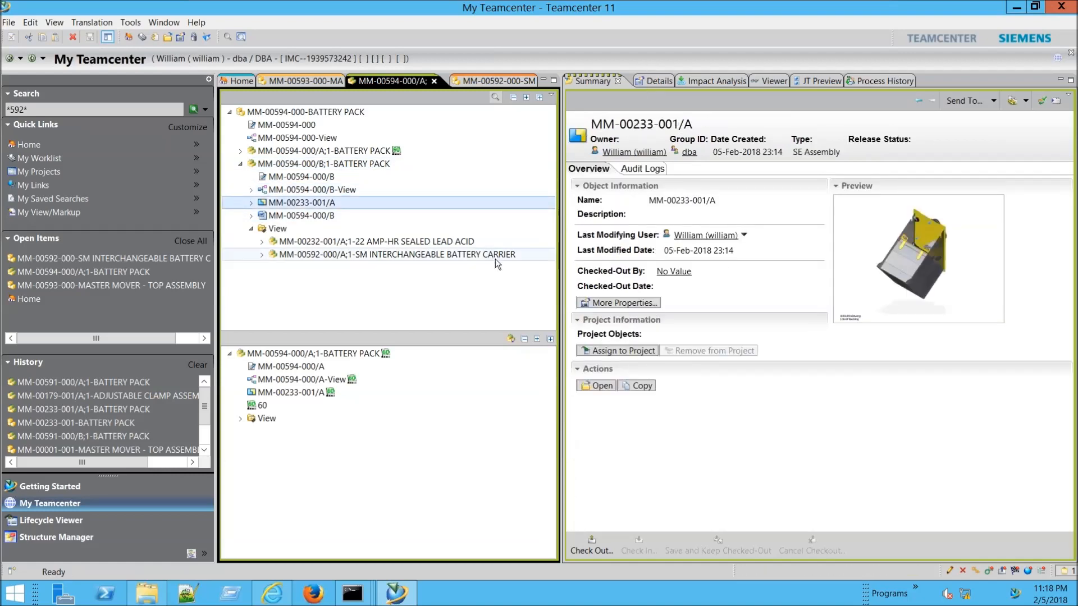
click(312, 219)
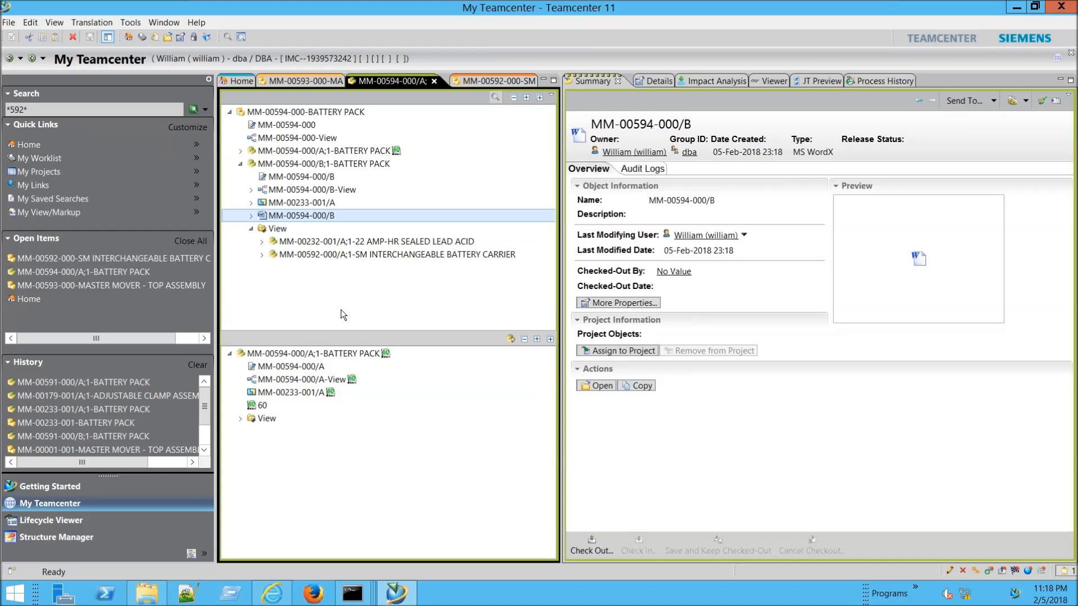
click(240, 164)
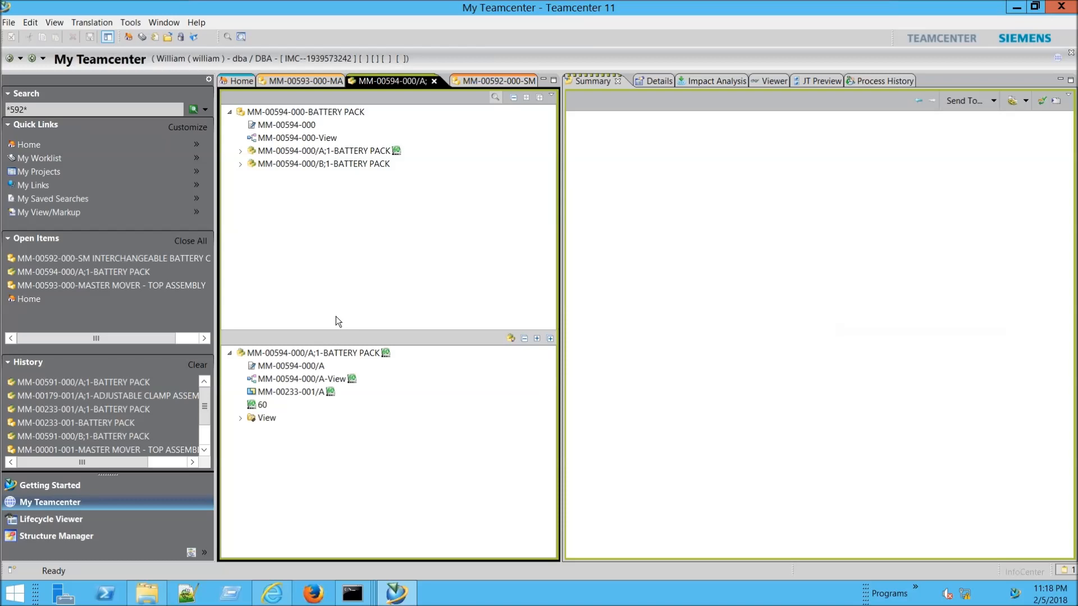
Step: Examine the advanced search with its General query criteria and the list of other available queries, and close the search
click(206, 110)
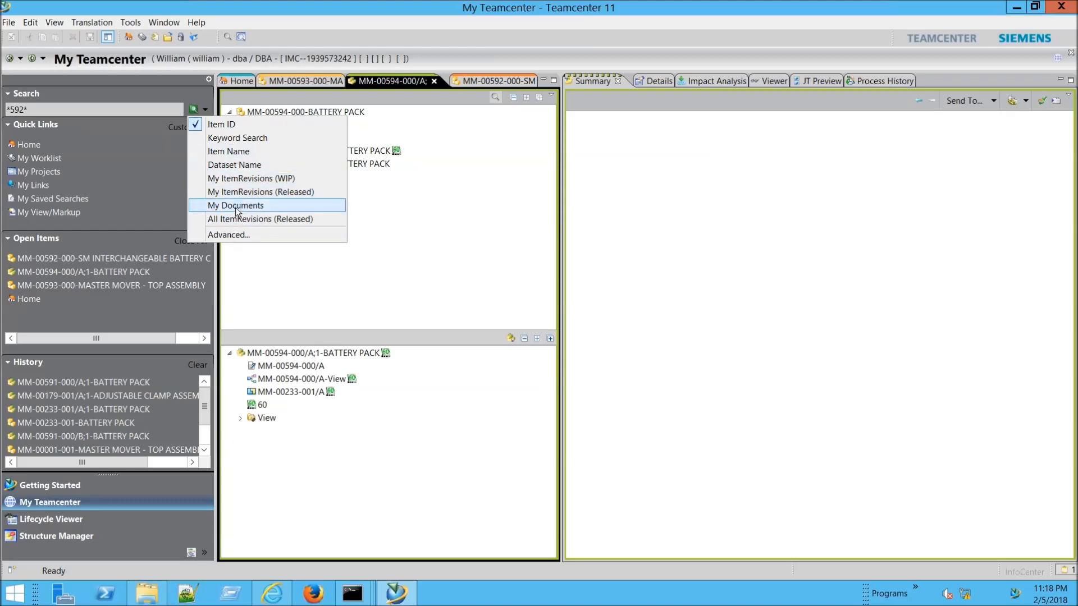
click(234, 234)
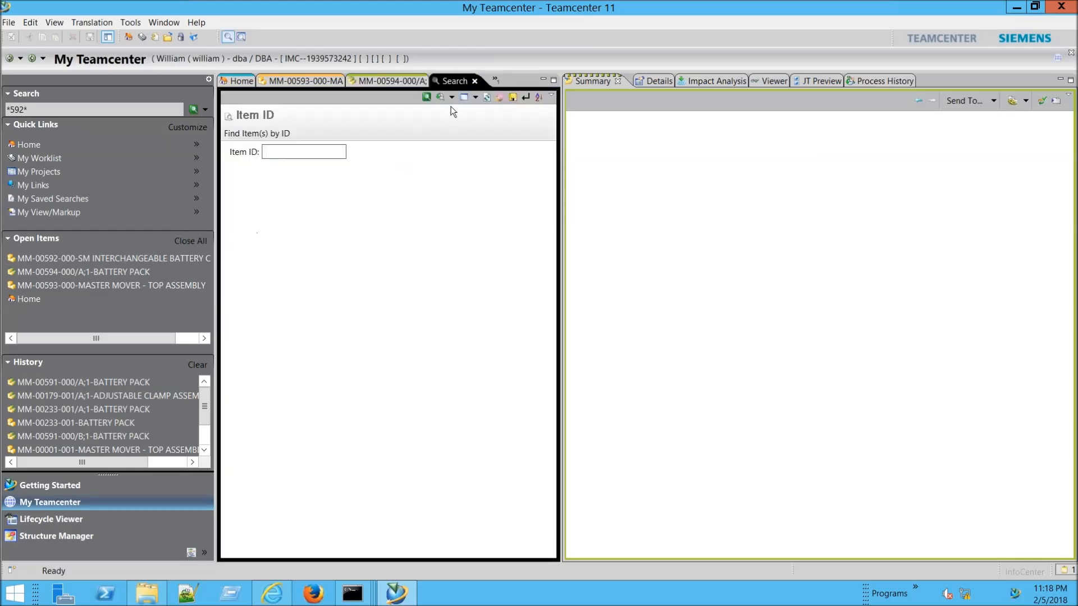
click(475, 96)
click(492, 112)
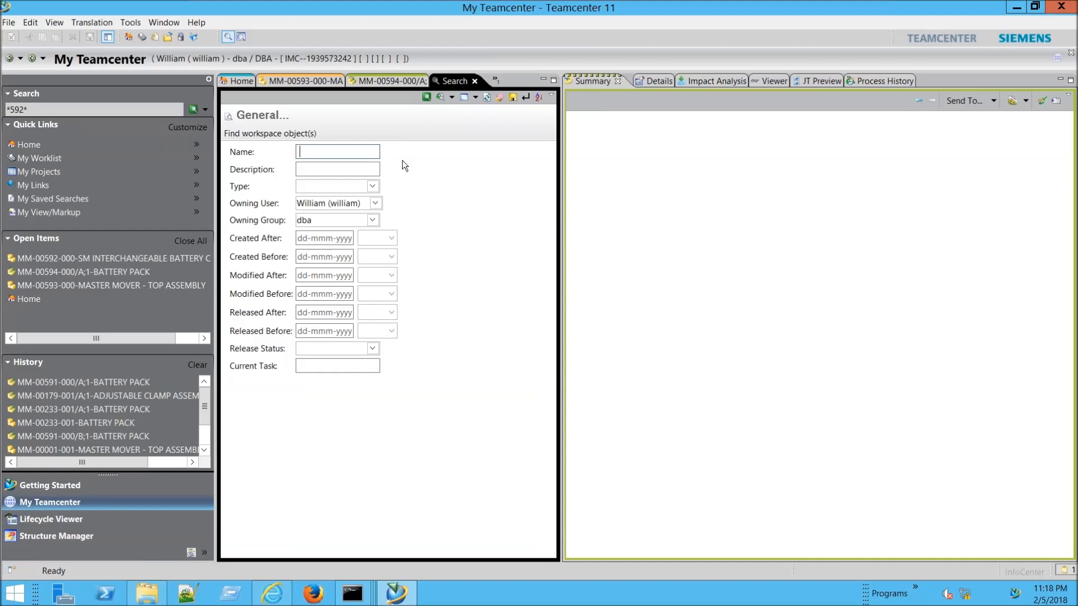
click(474, 98)
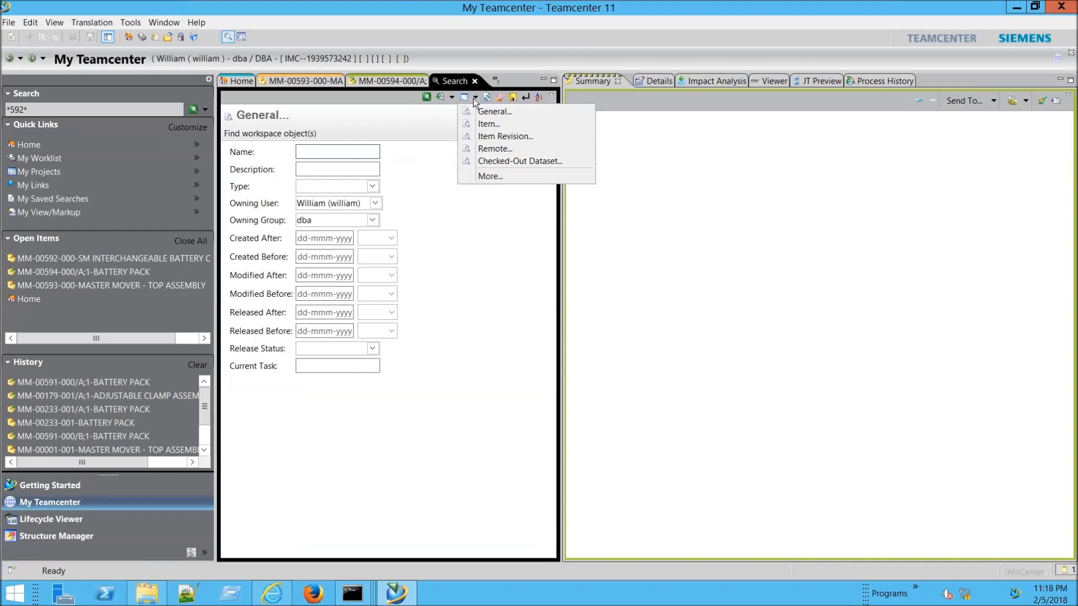
click(439, 208)
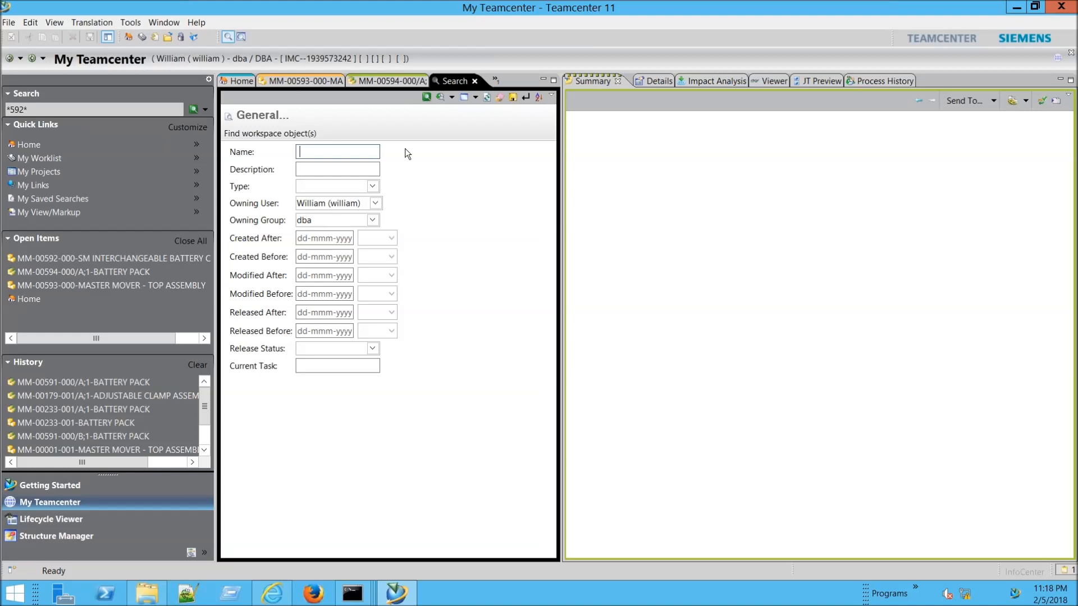
click(475, 81)
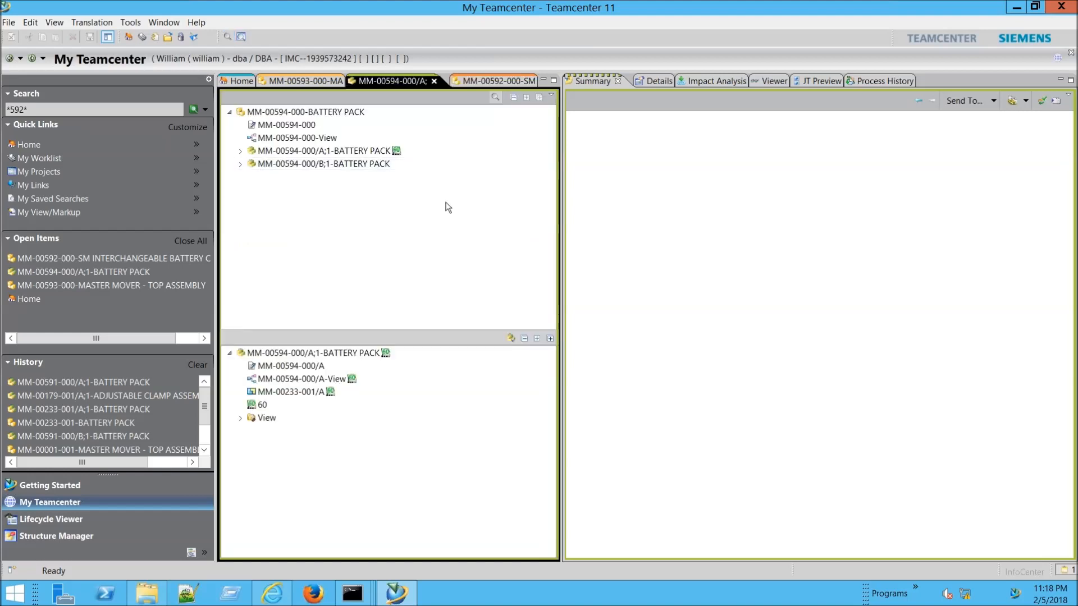
Step: Review the contents of MM-00594-000/A BATTERY PACK in Home, and of revision B with its View components under the item, collapsing revision B
click(242, 81)
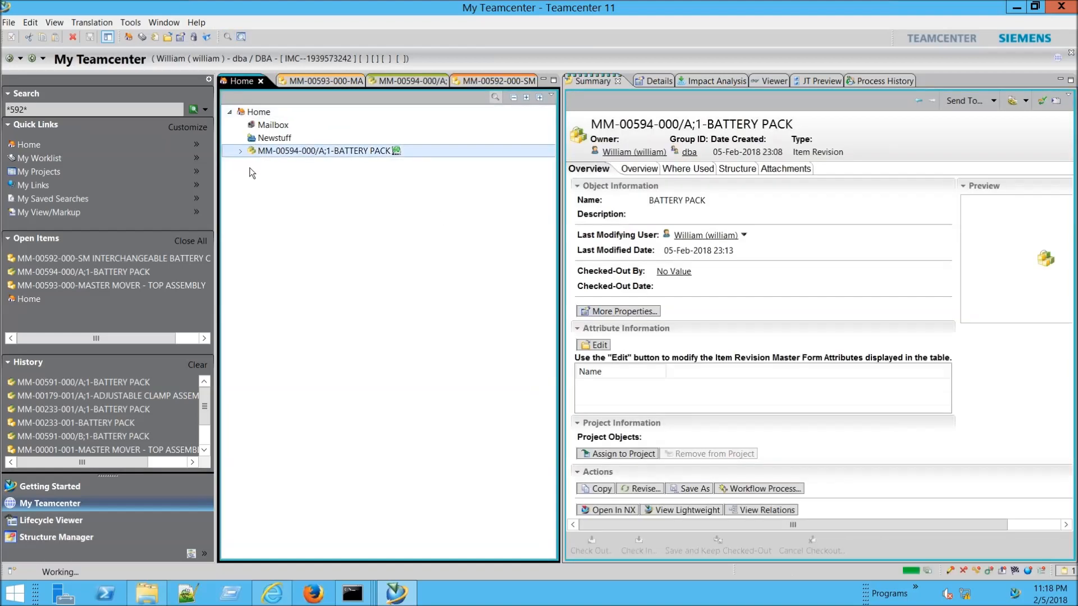
click(239, 150)
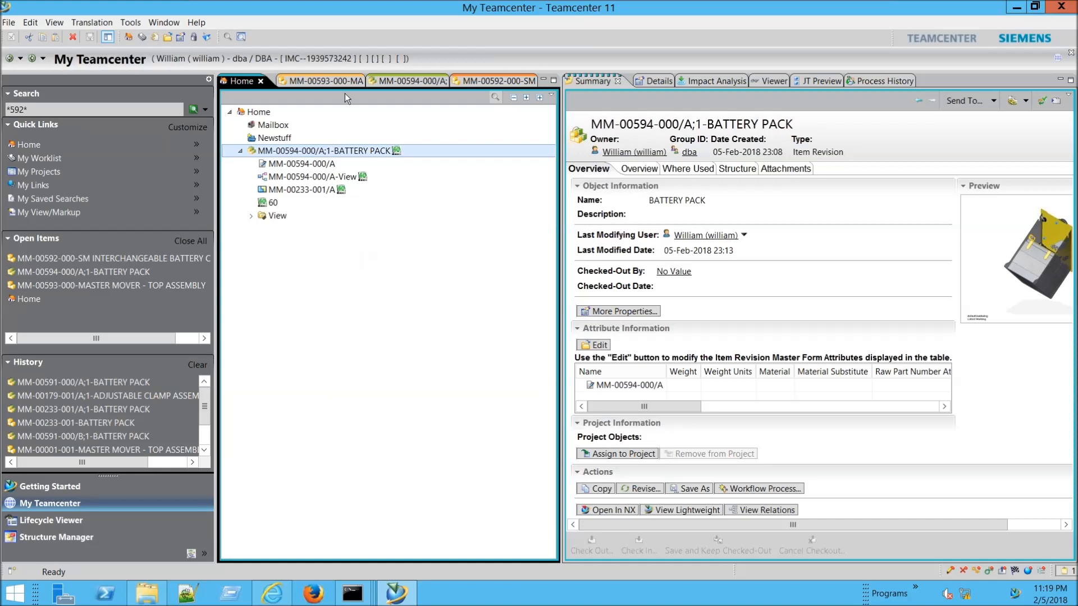
click(425, 85)
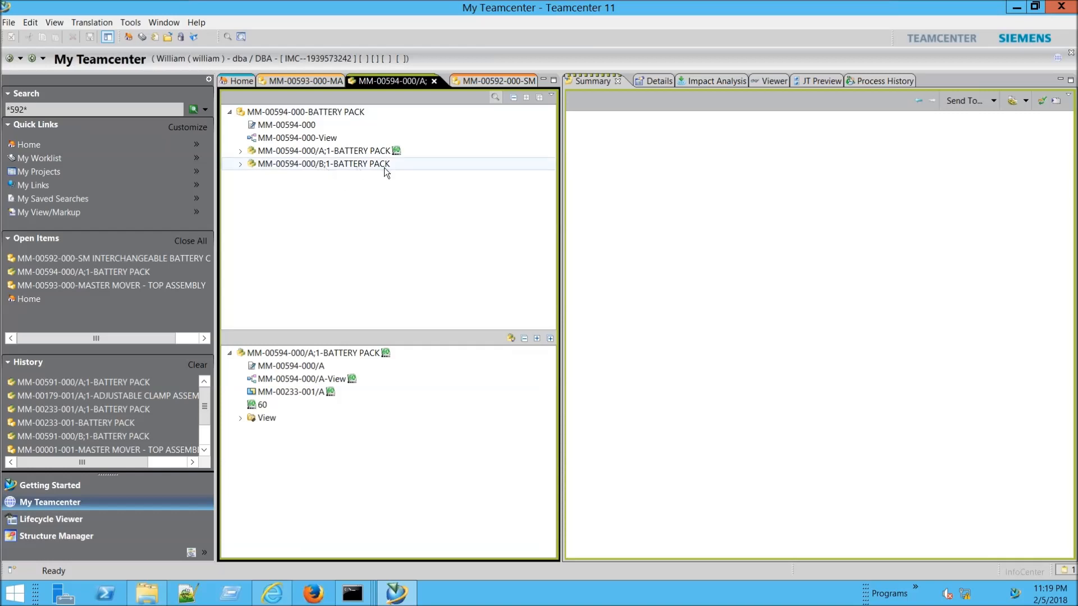
click(240, 164)
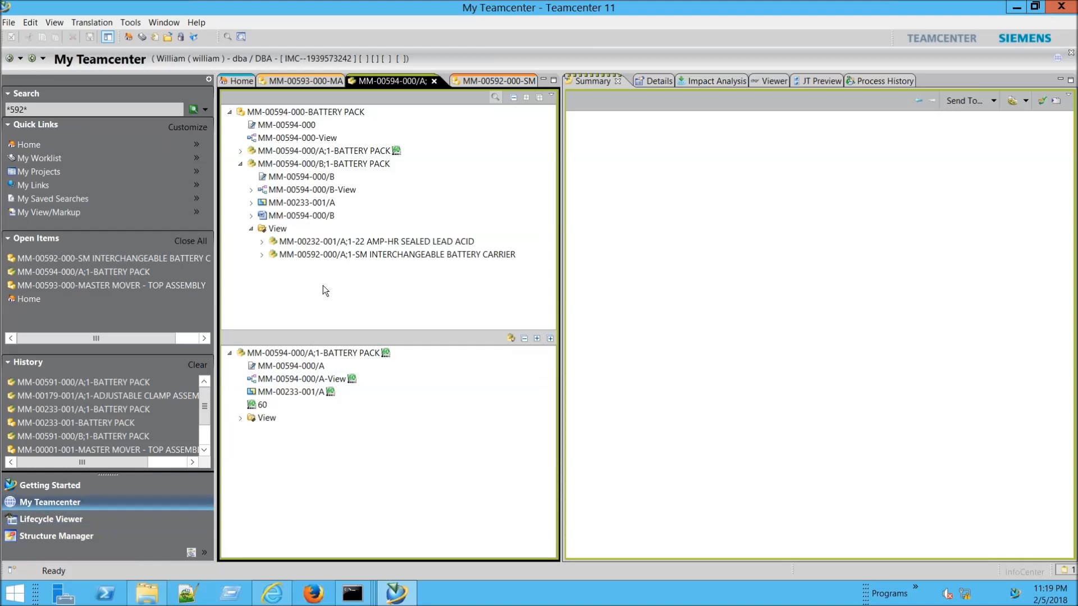
click(250, 229)
click(240, 164)
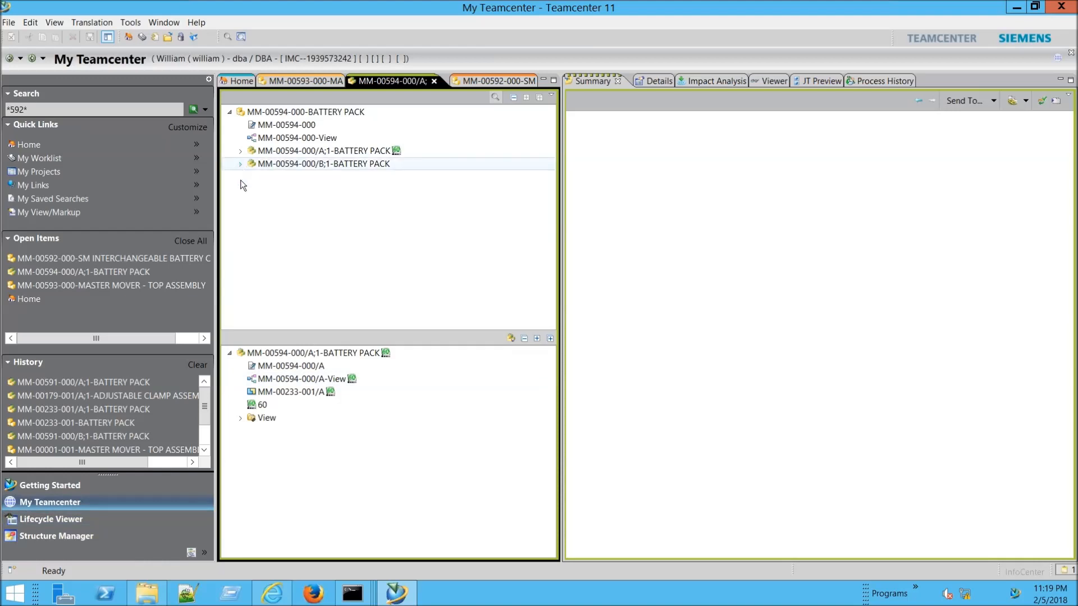